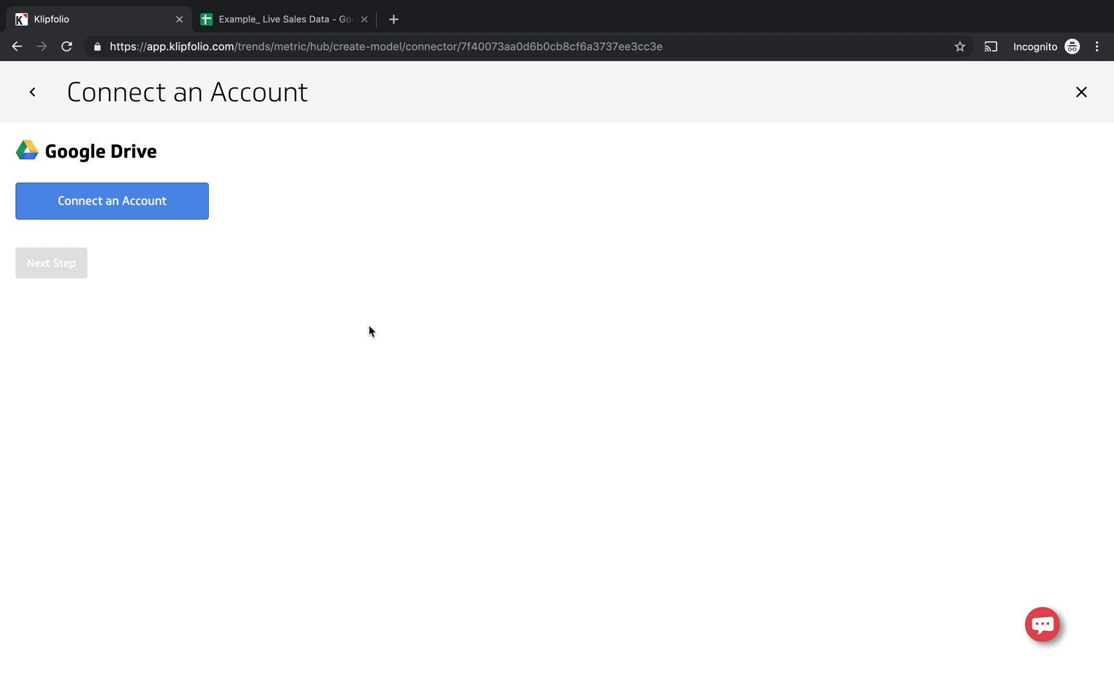
- Connect the existing Google account to the Google Drive connector, grant access and continue to the file configuration
left_click(133, 208)
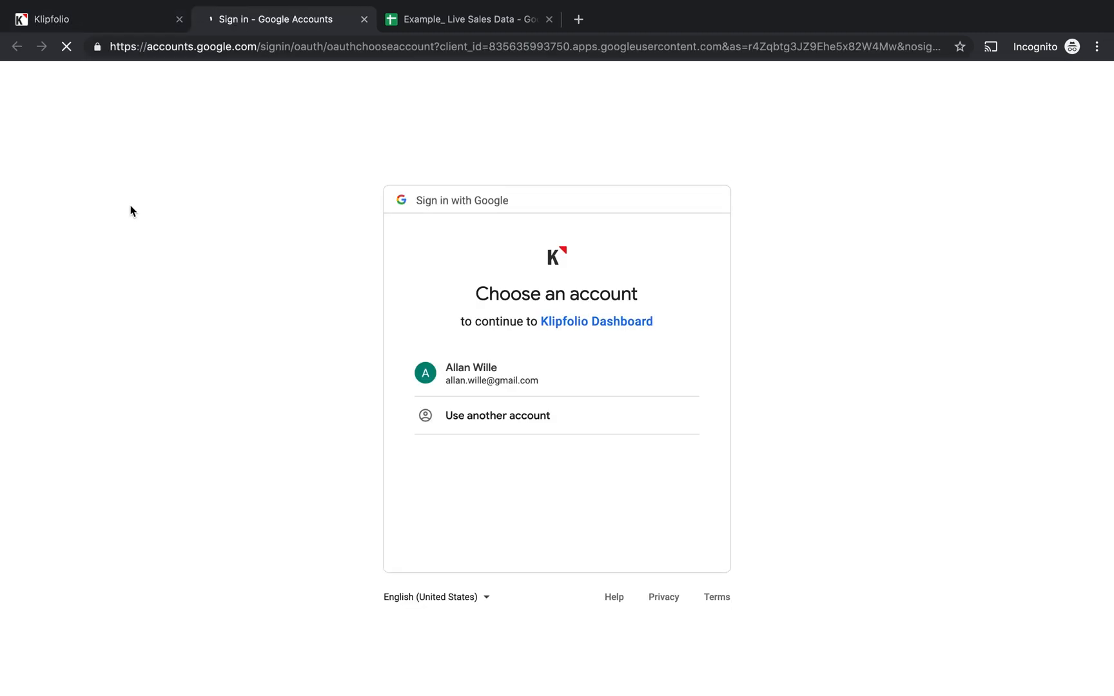
left_click(454, 379)
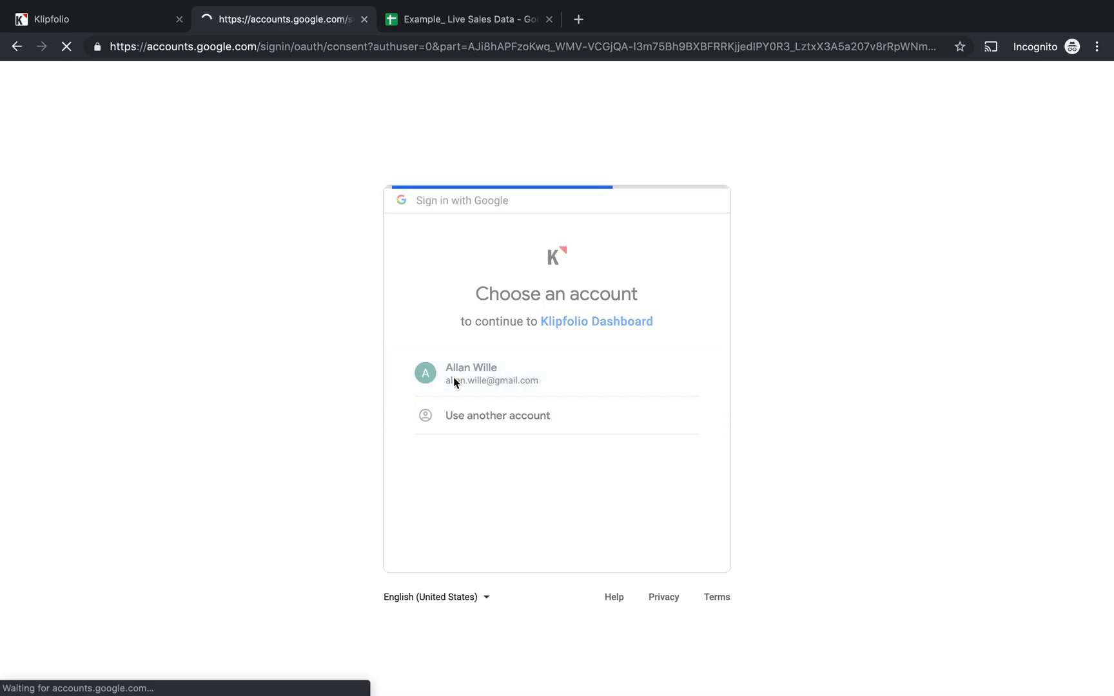
left_click(673, 569)
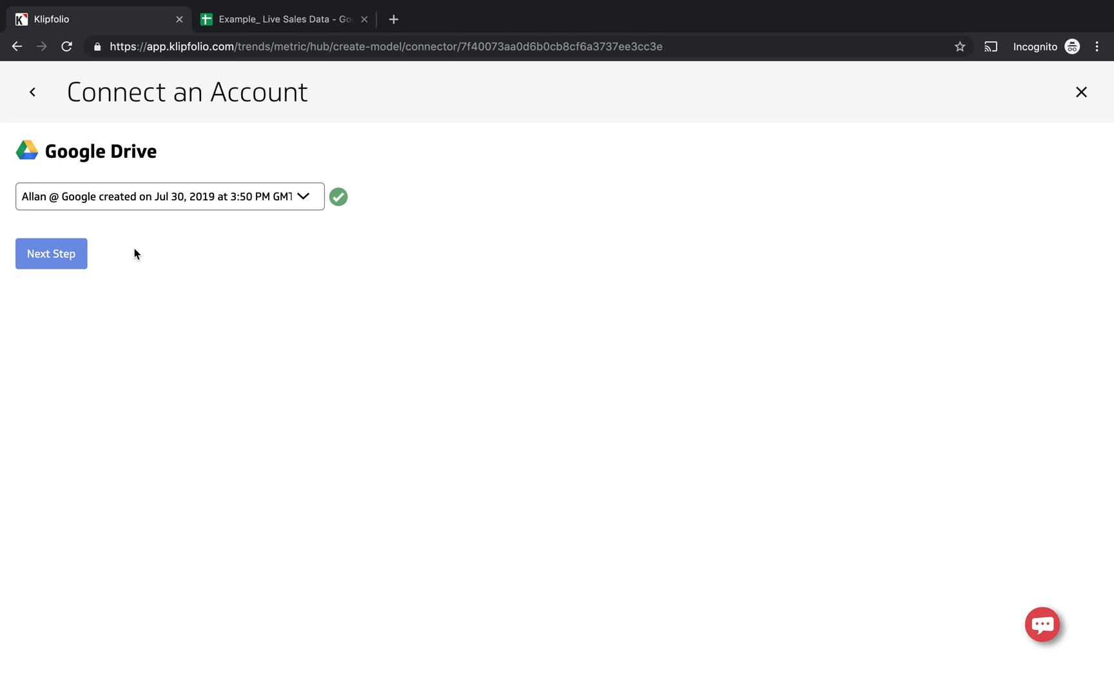
left_click(54, 255)
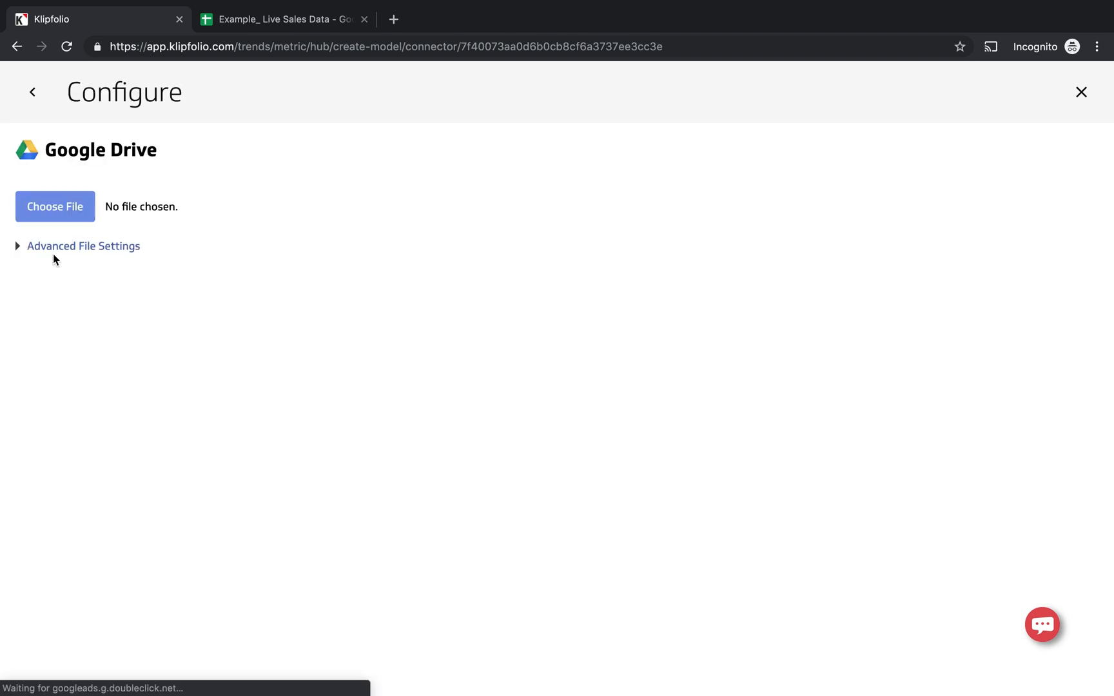
- Choose the Example_ Live Sales Data spreadsheet from My Drive as the data file
left_click(59, 209)
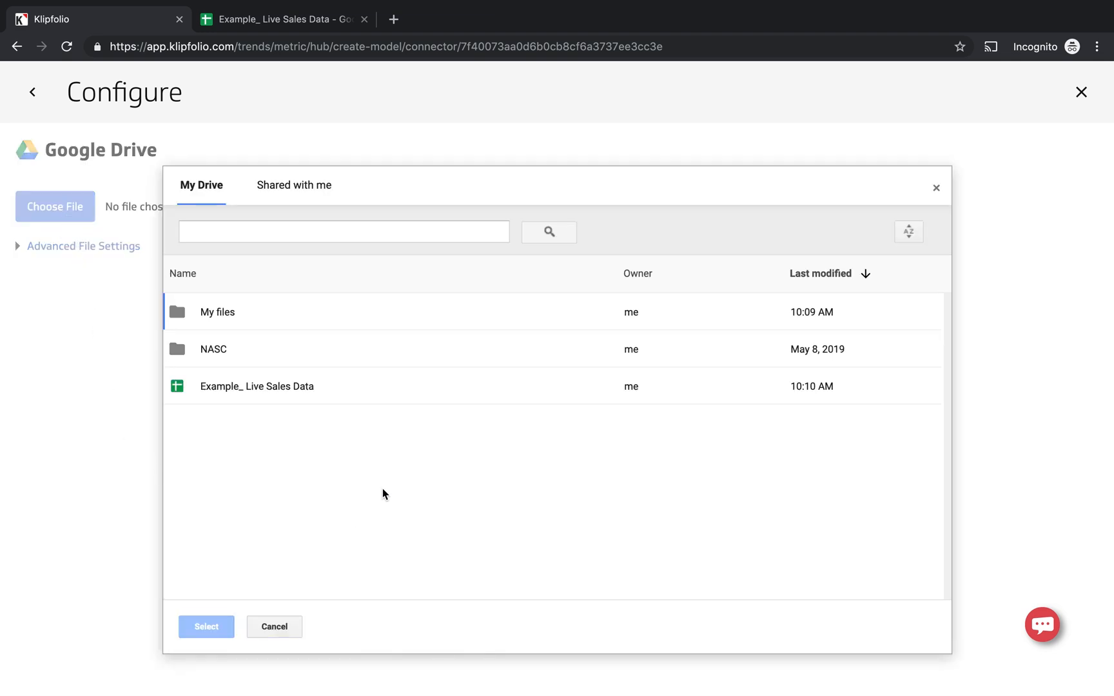
left_click(257, 391)
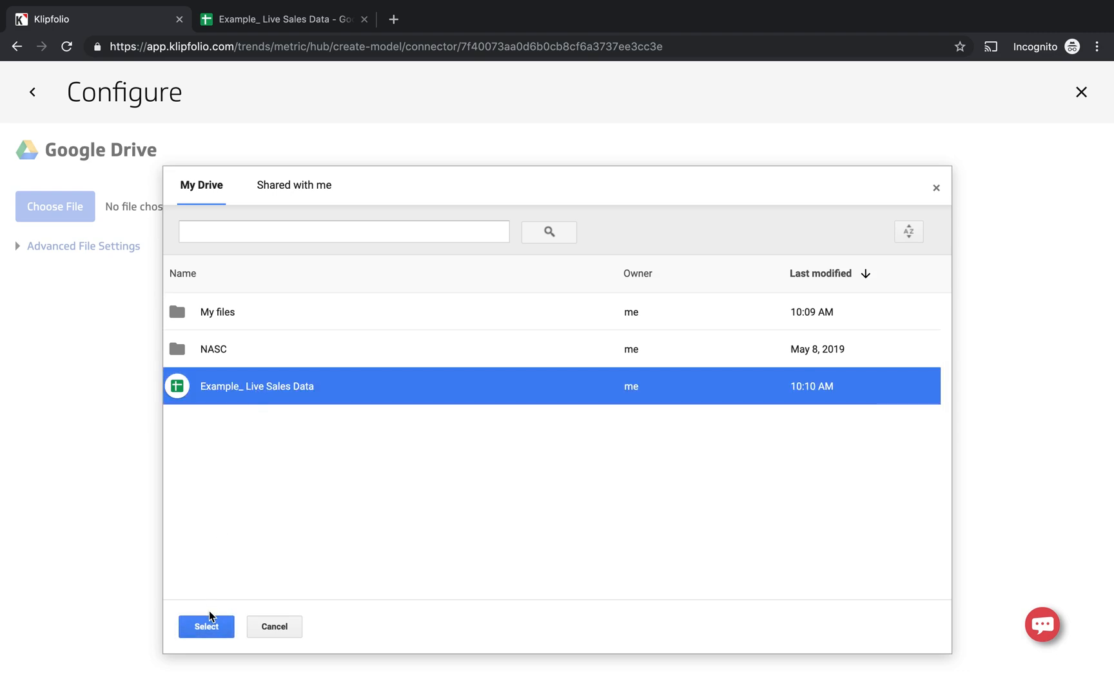
left_click(207, 628)
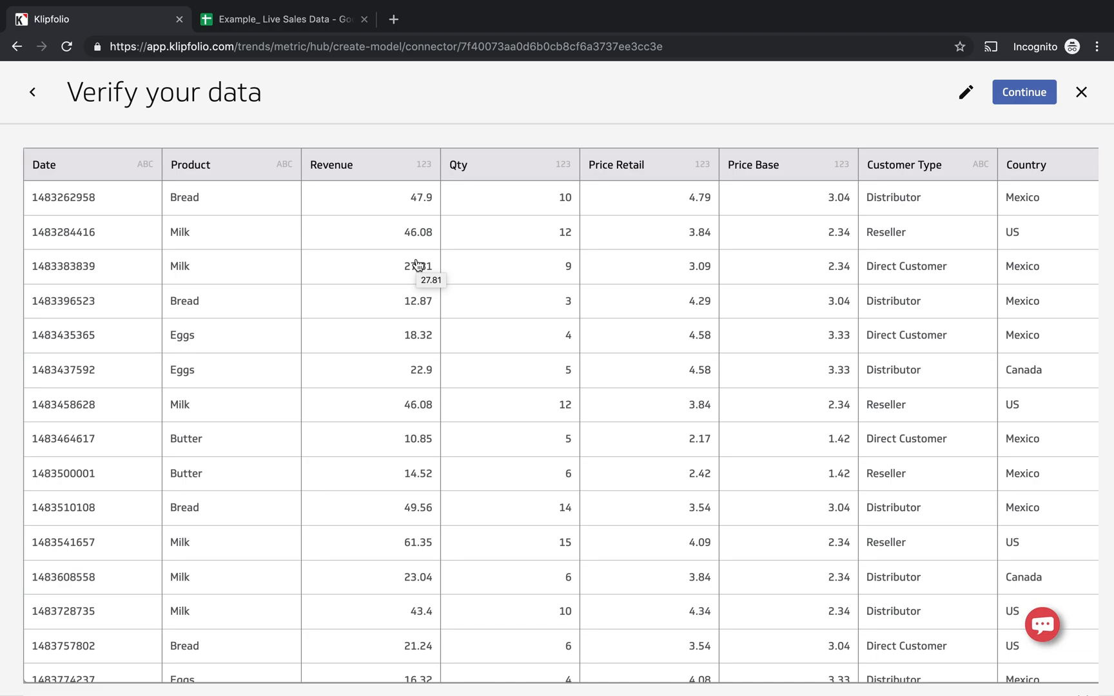
- Open the imported data for editing and format the Date column as Date with input format Unix time (as seconds)
scroll(416, 265, "right", 10)
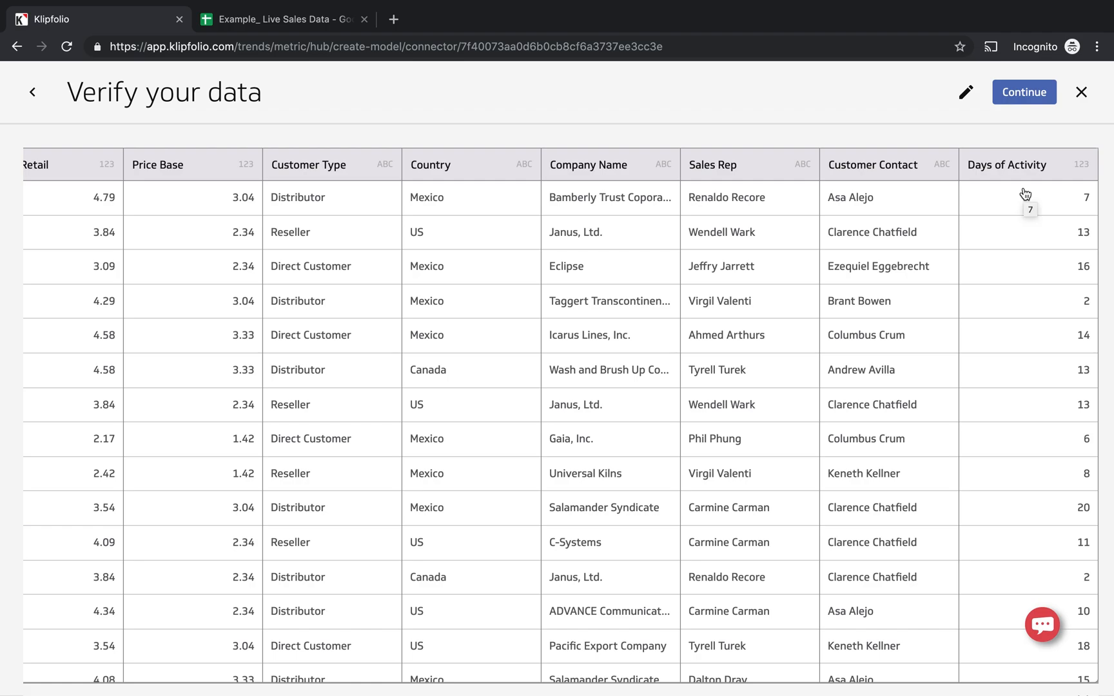
left_click(964, 94)
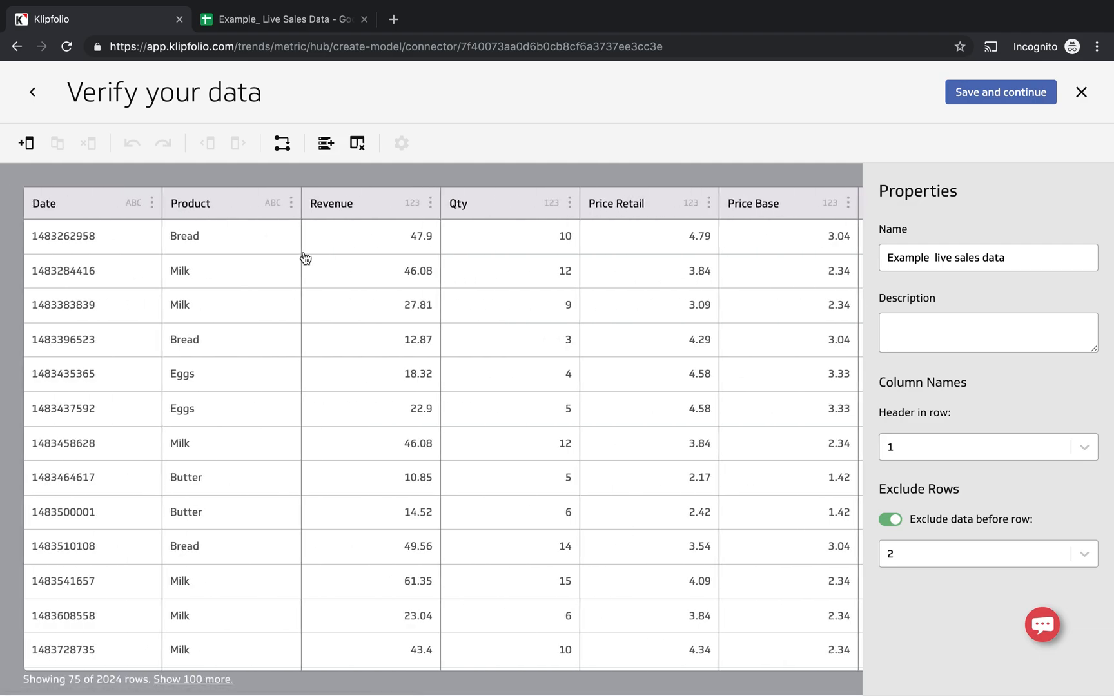
left_click(149, 207)
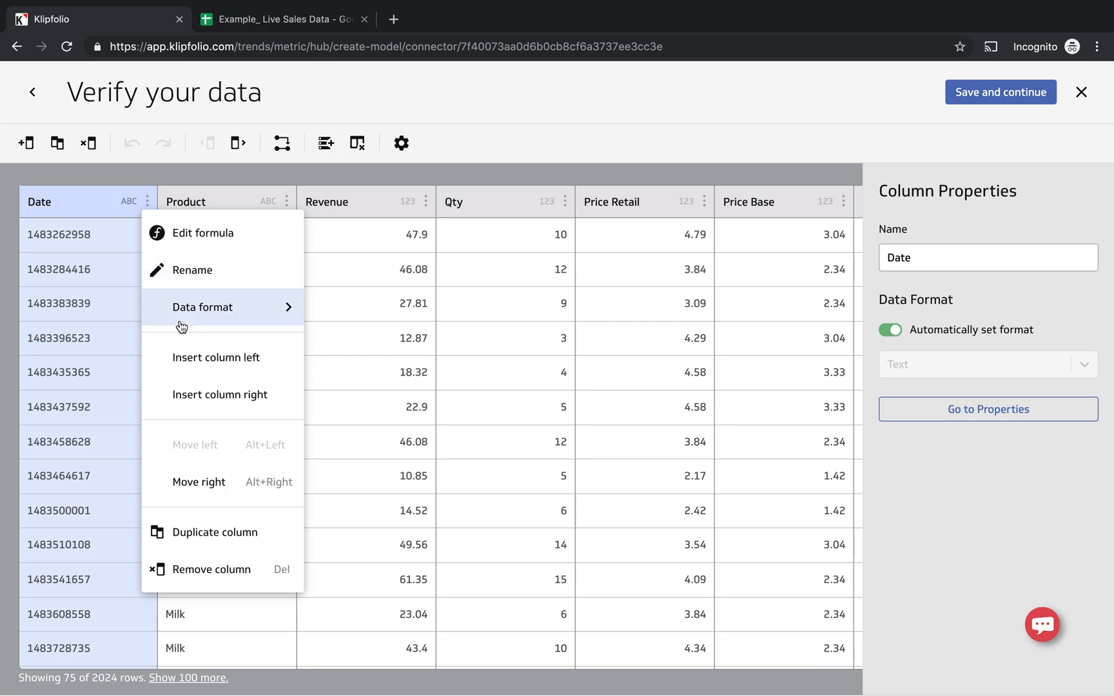
left_click(216, 316)
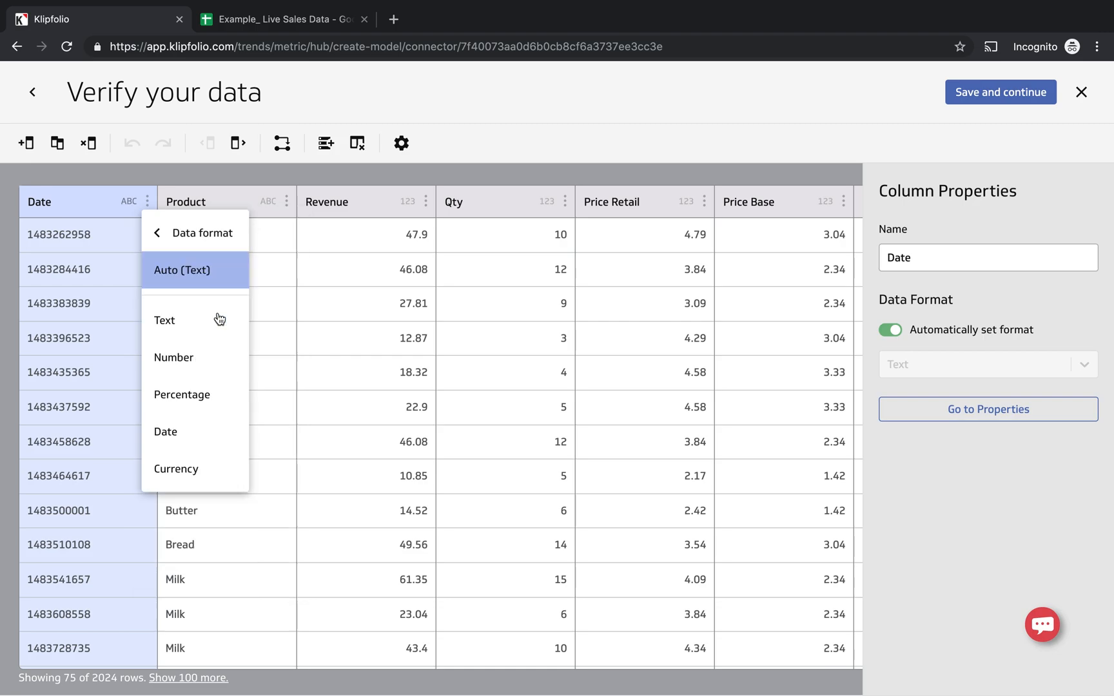
left_click(177, 442)
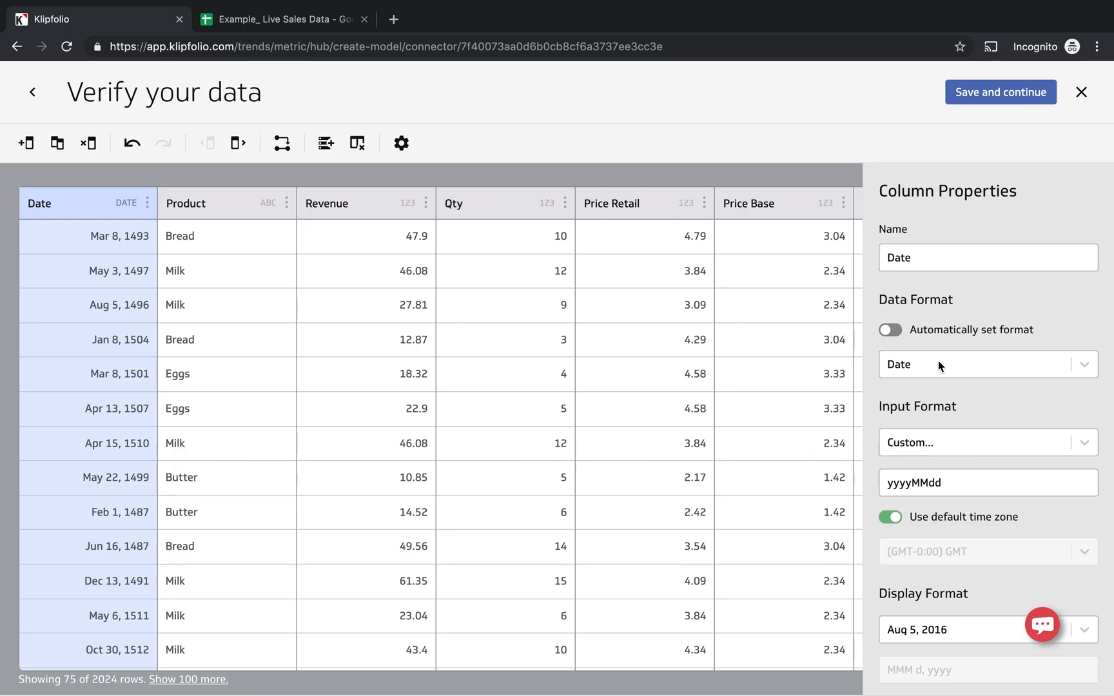
left_click(977, 444)
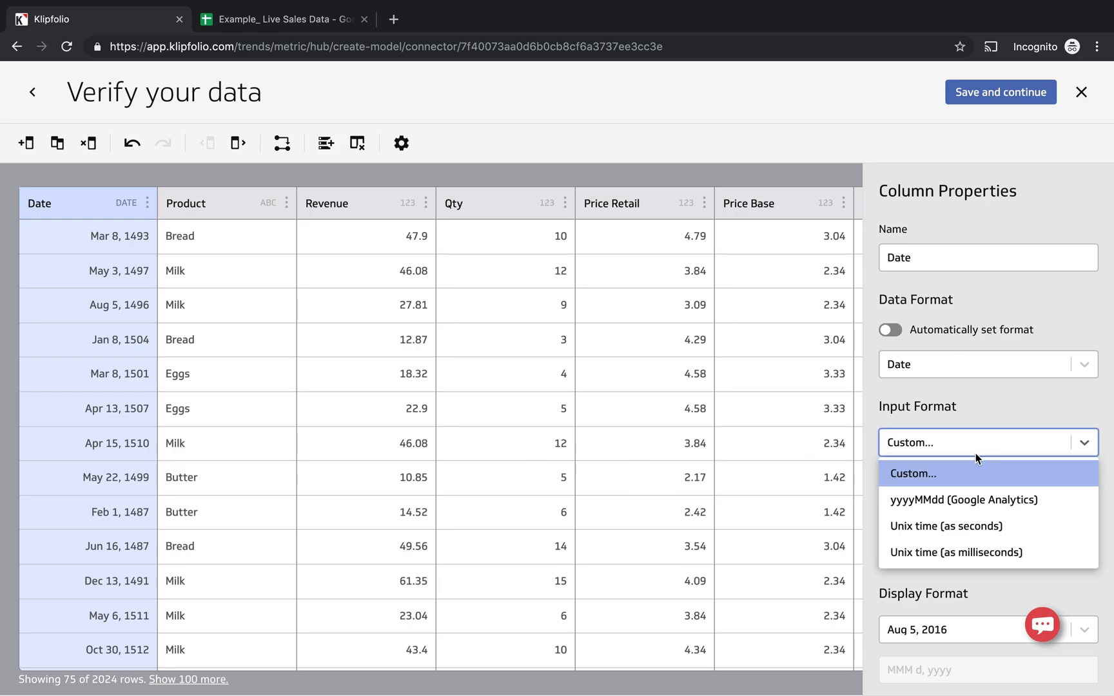
left_click(968, 525)
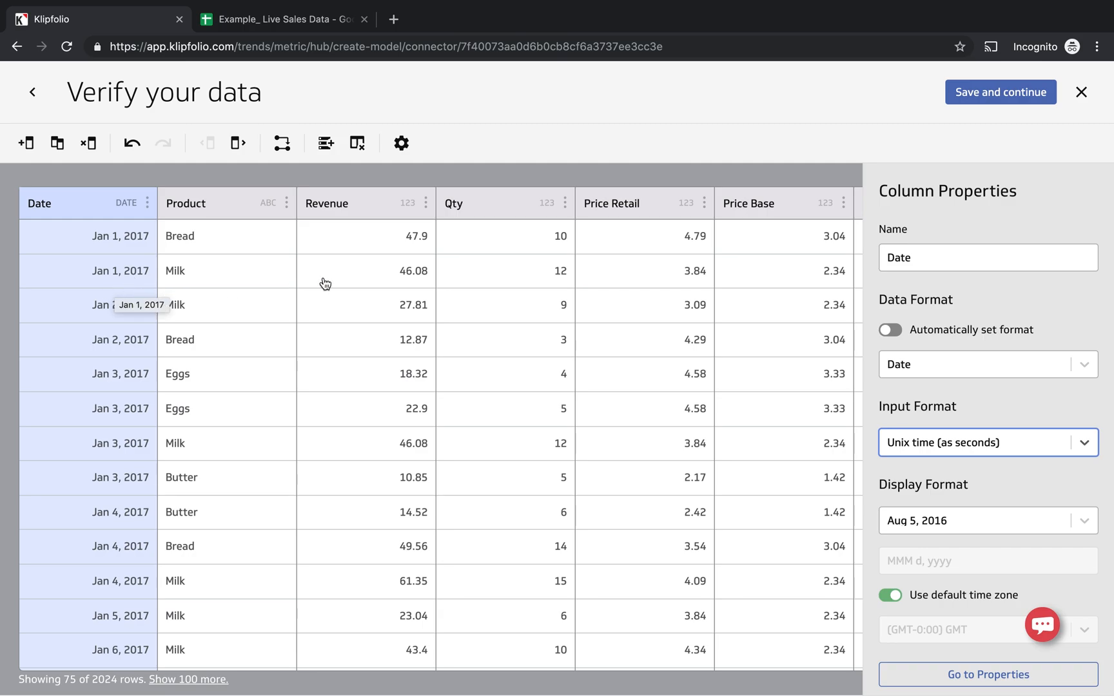
- Set the Revenue column's data format to Currency
left_click(427, 207)
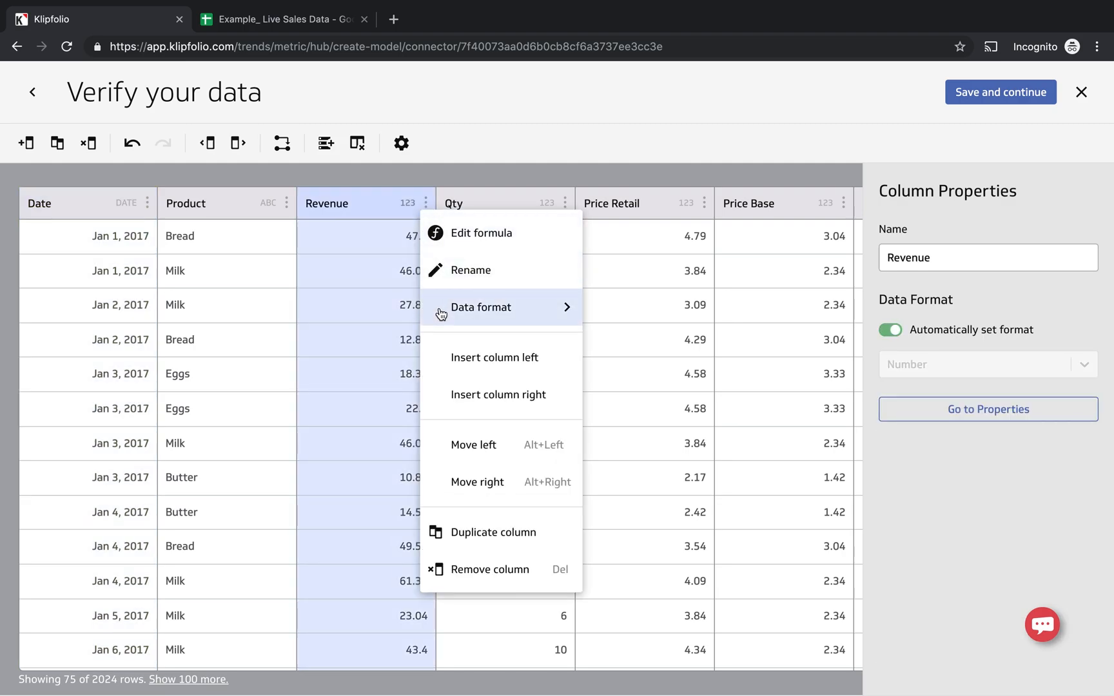
left_click(441, 314)
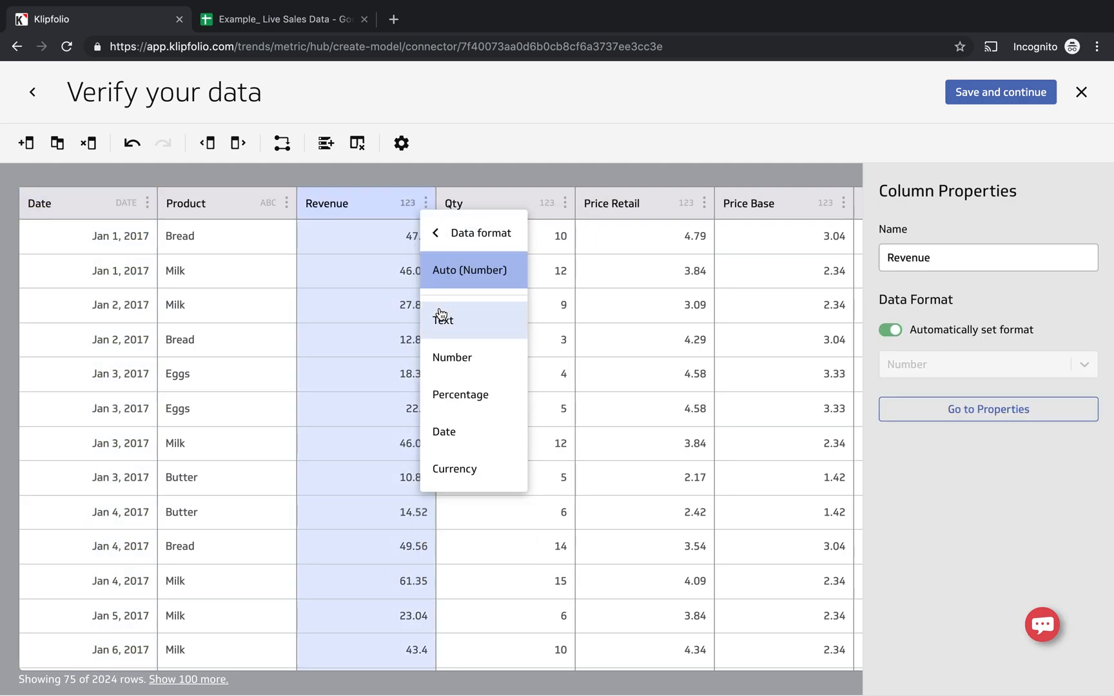
left_click(468, 469)
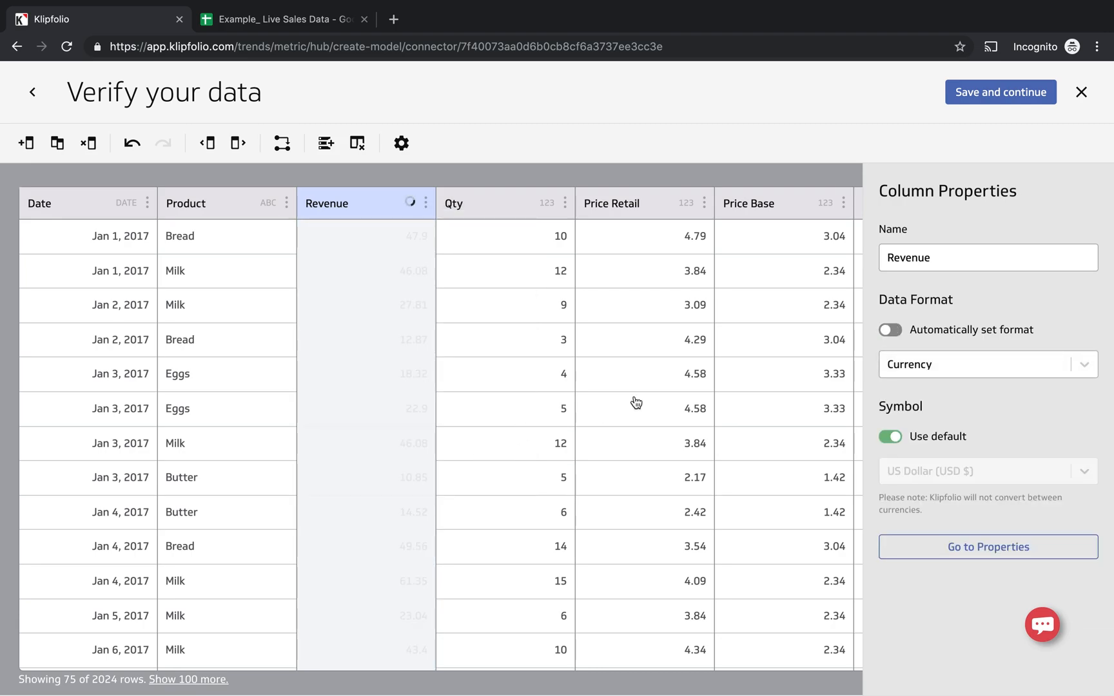
- Remove the Days of Activity column, then save the edited data and continue
scroll(712, 403, "right", 10)
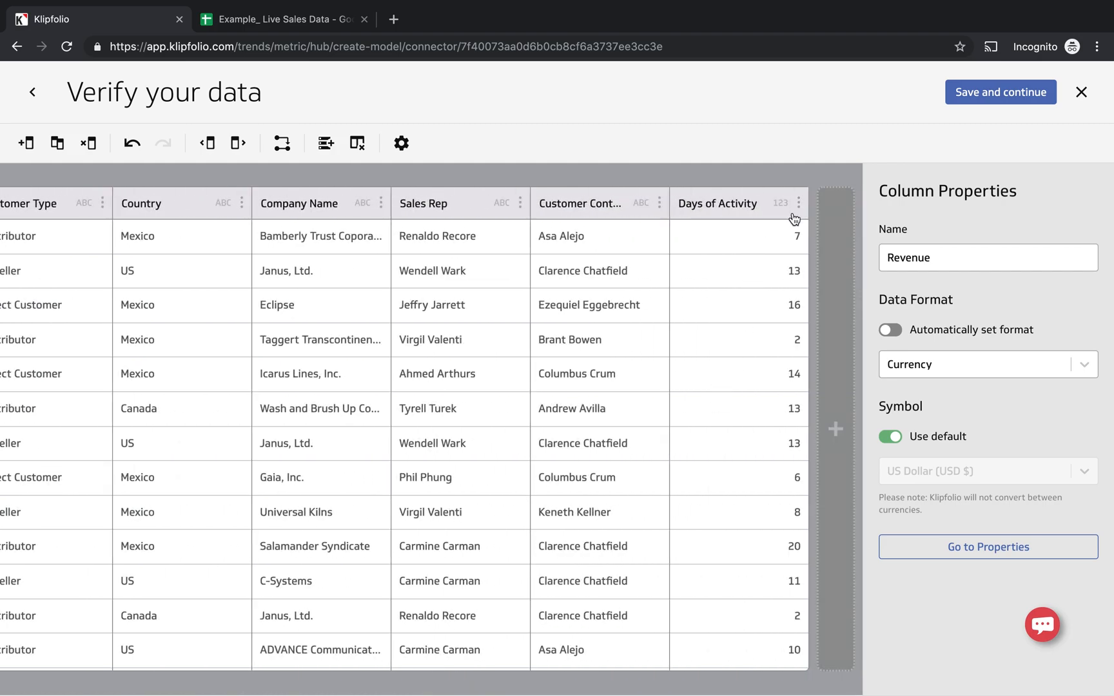
left_click(744, 230)
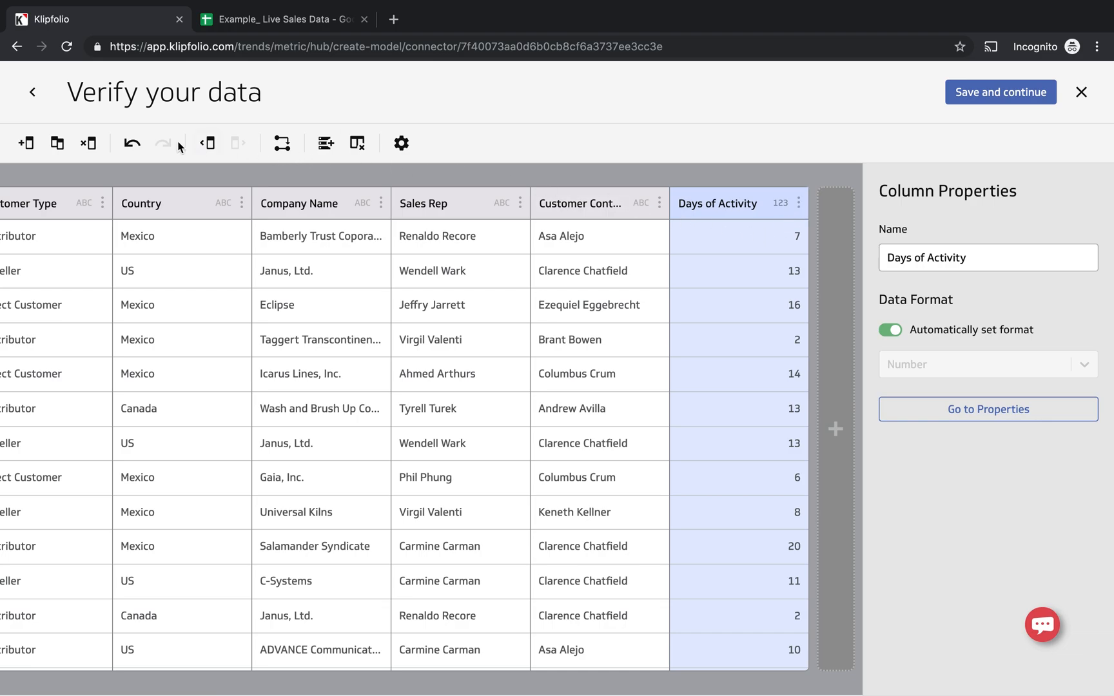
left_click(88, 147)
scroll(198, 276, "left", 10)
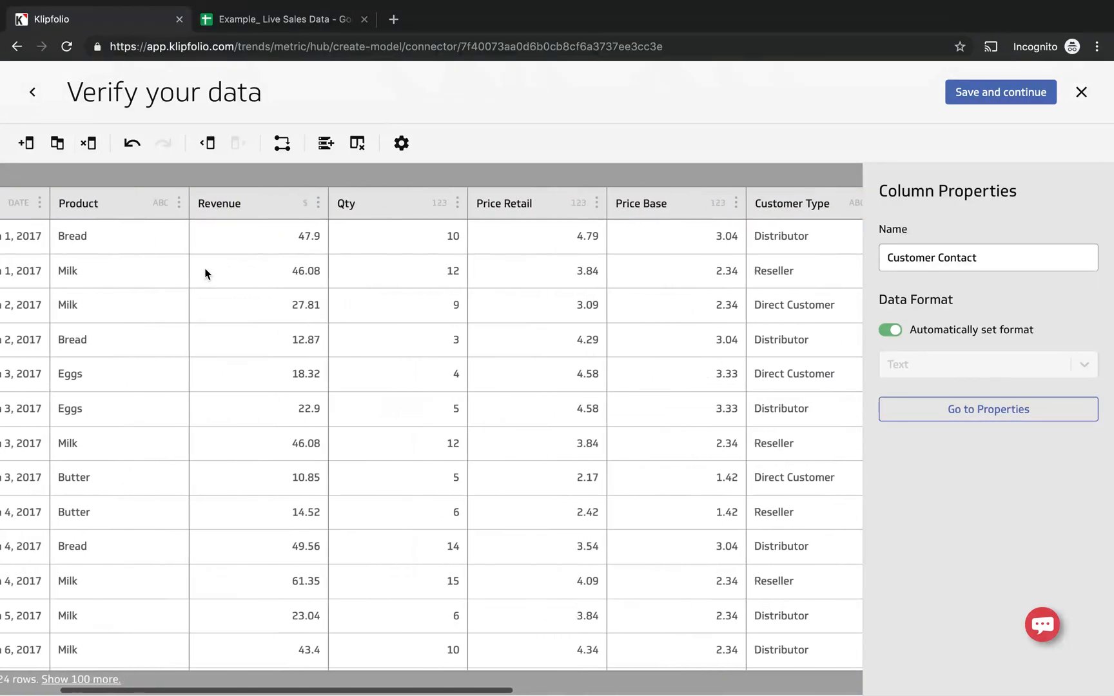
left_click(985, 95)
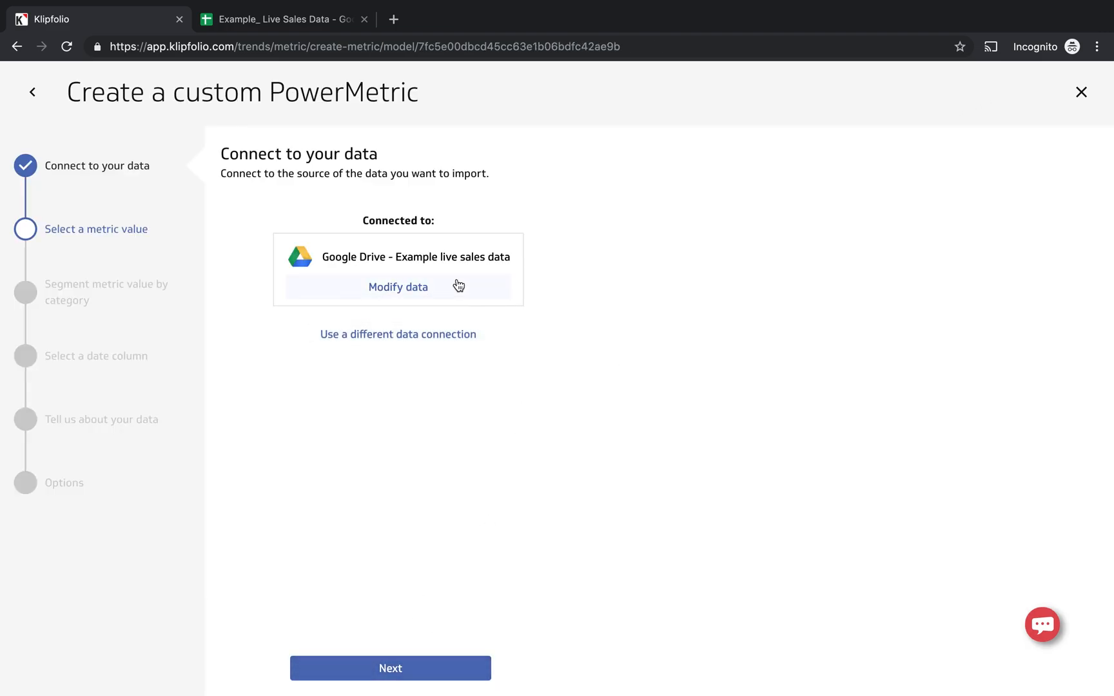
- Select Revenue as the PowerMetric's value, keeping Sum as the default aggregation, and continue
left_click(389, 668)
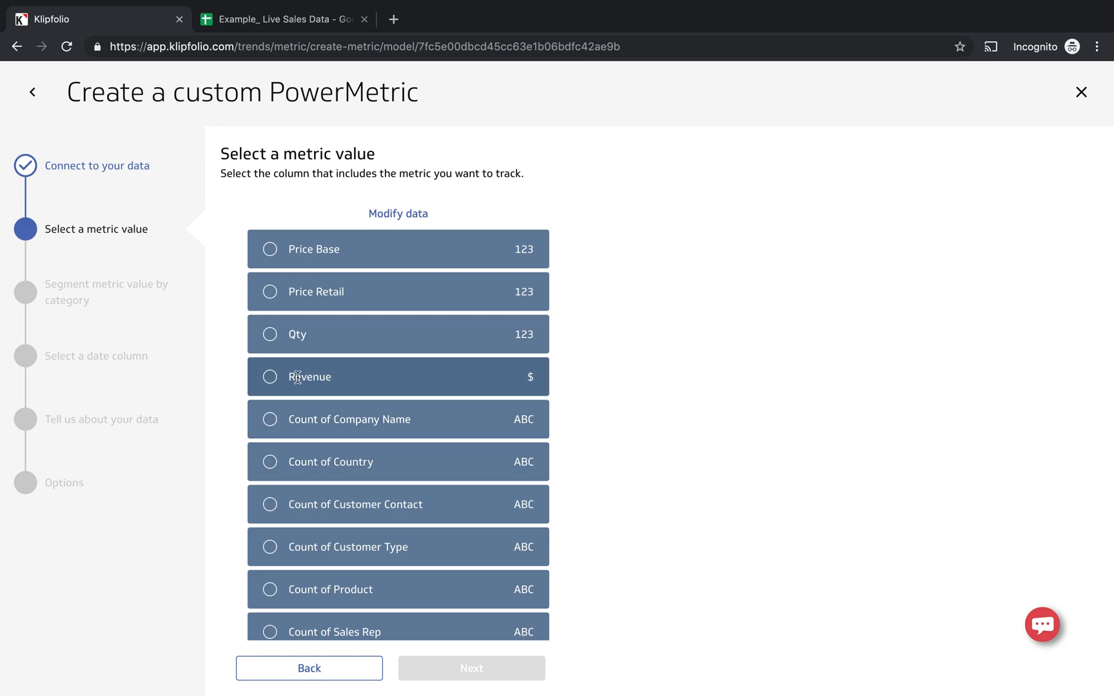
left_click(272, 384)
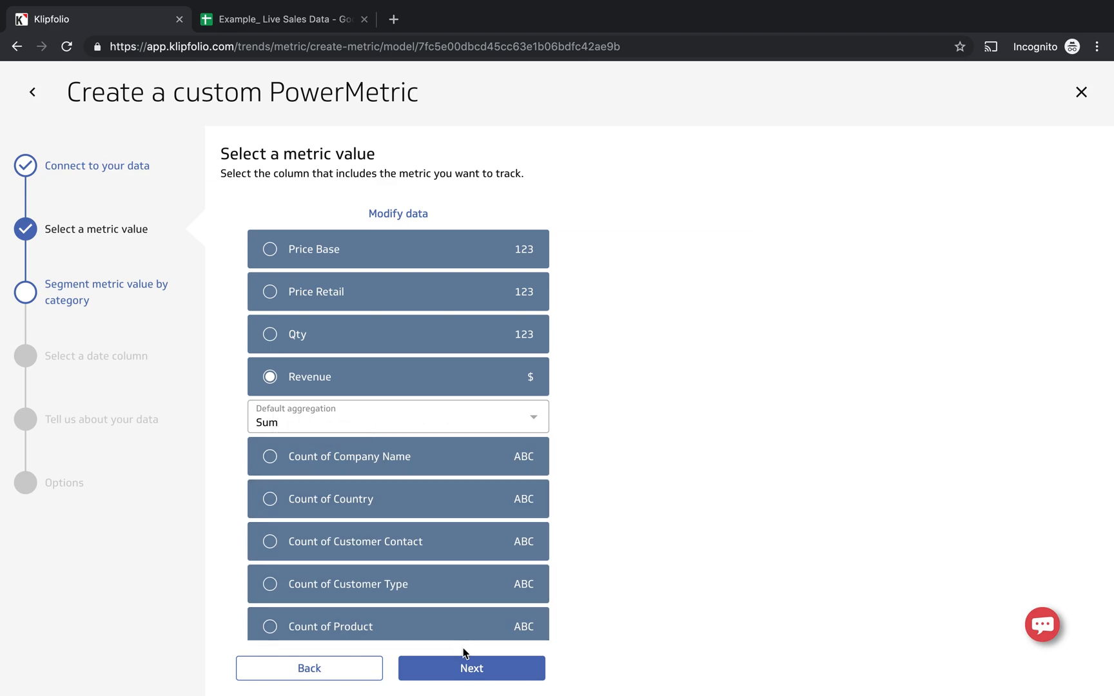
left_click(465, 671)
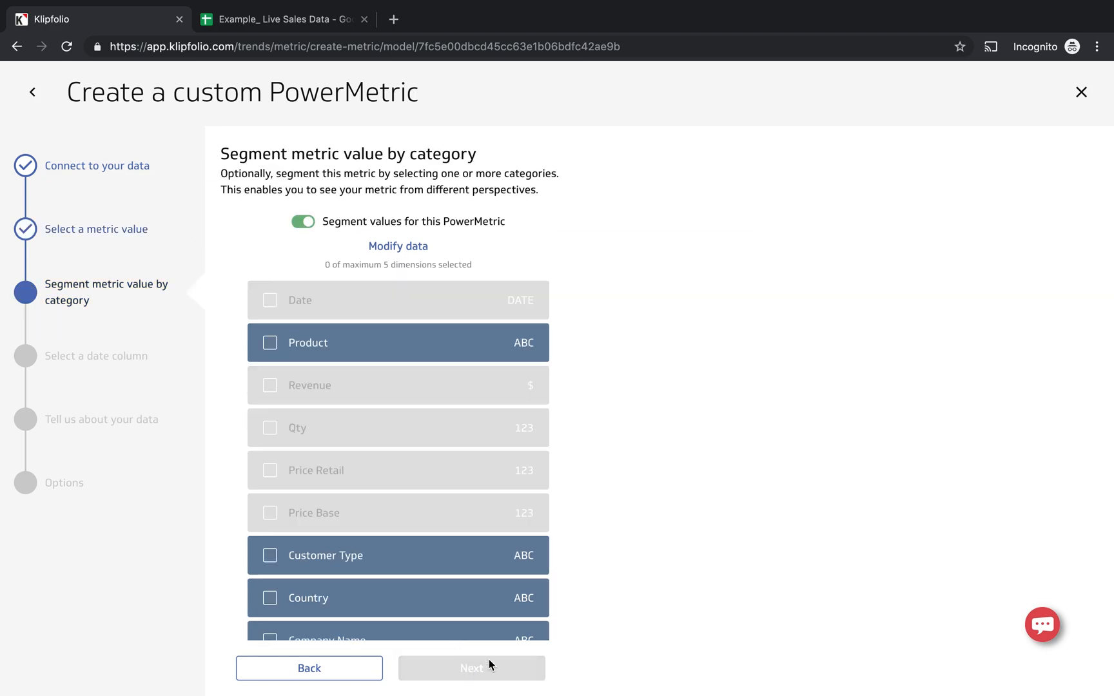
- Segment the metric value by Product, Country and Sales Rep, and continue to the date column selection
scroll(540, 484, "down", 3)
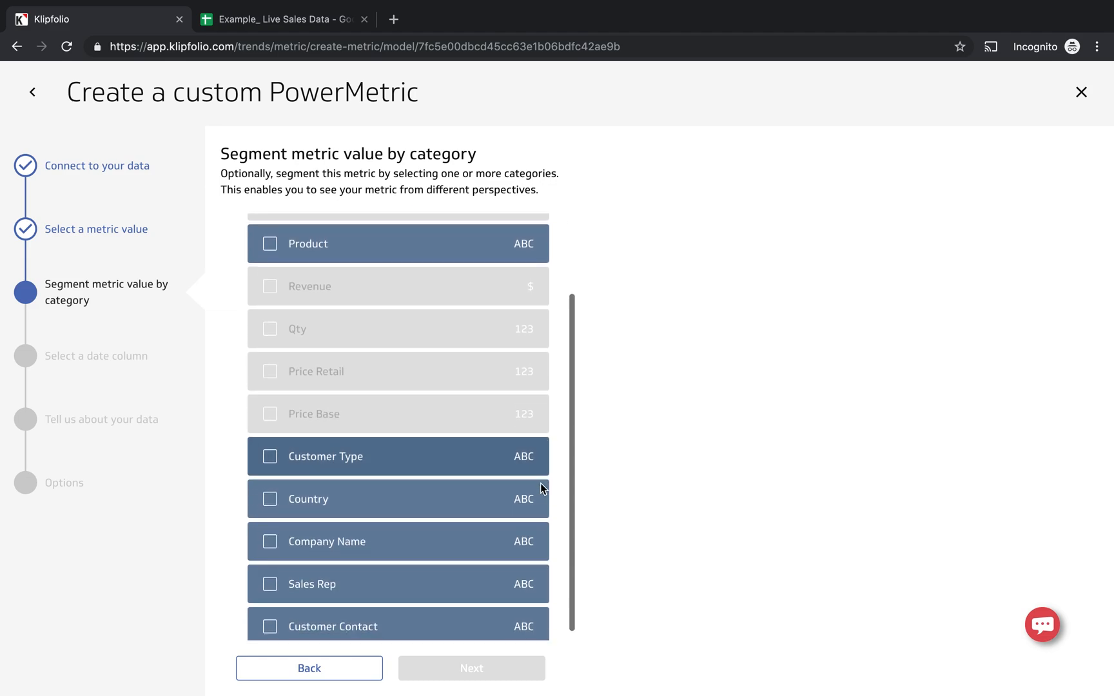
scroll(538, 483, "down", 1)
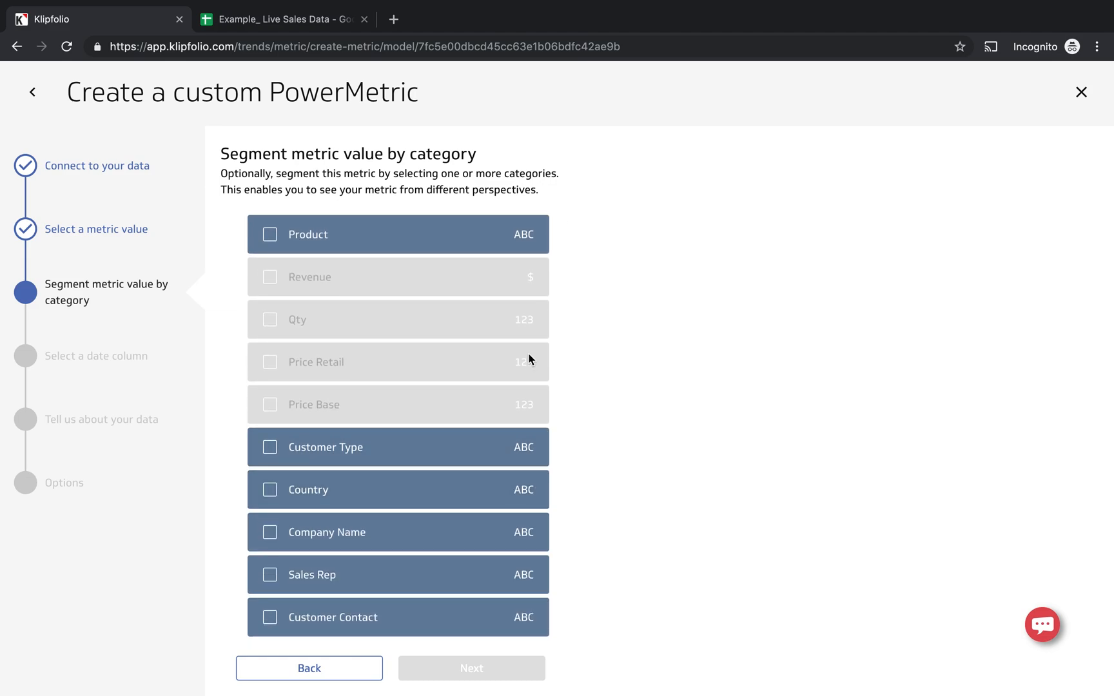
left_click(271, 238)
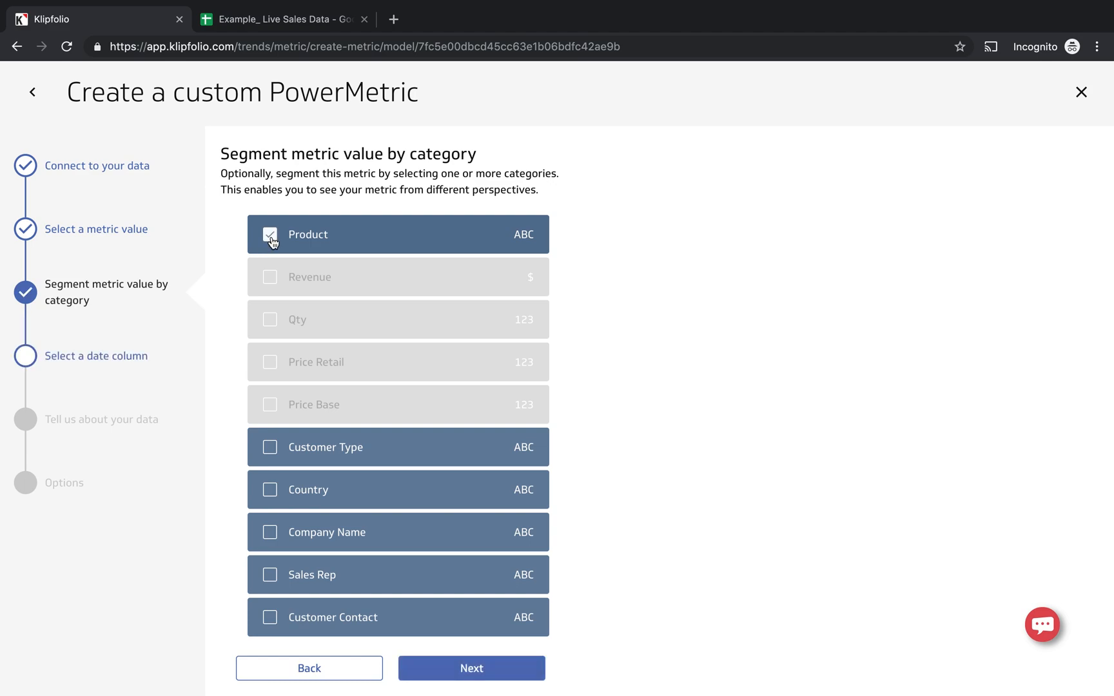
left_click(272, 490)
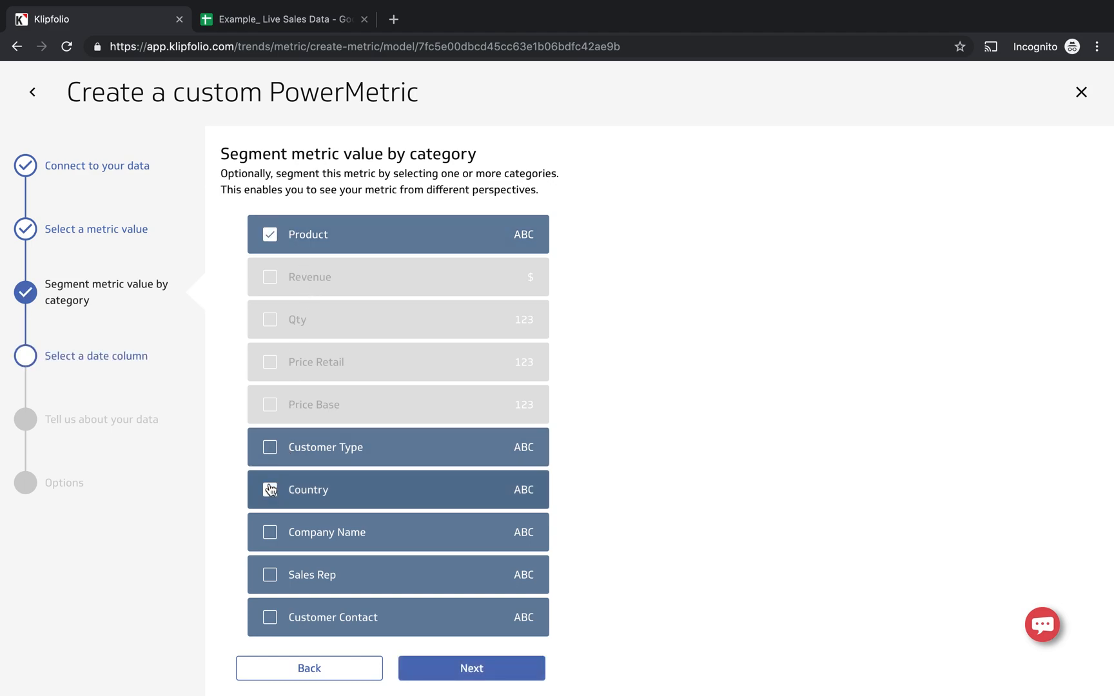
left_click(271, 575)
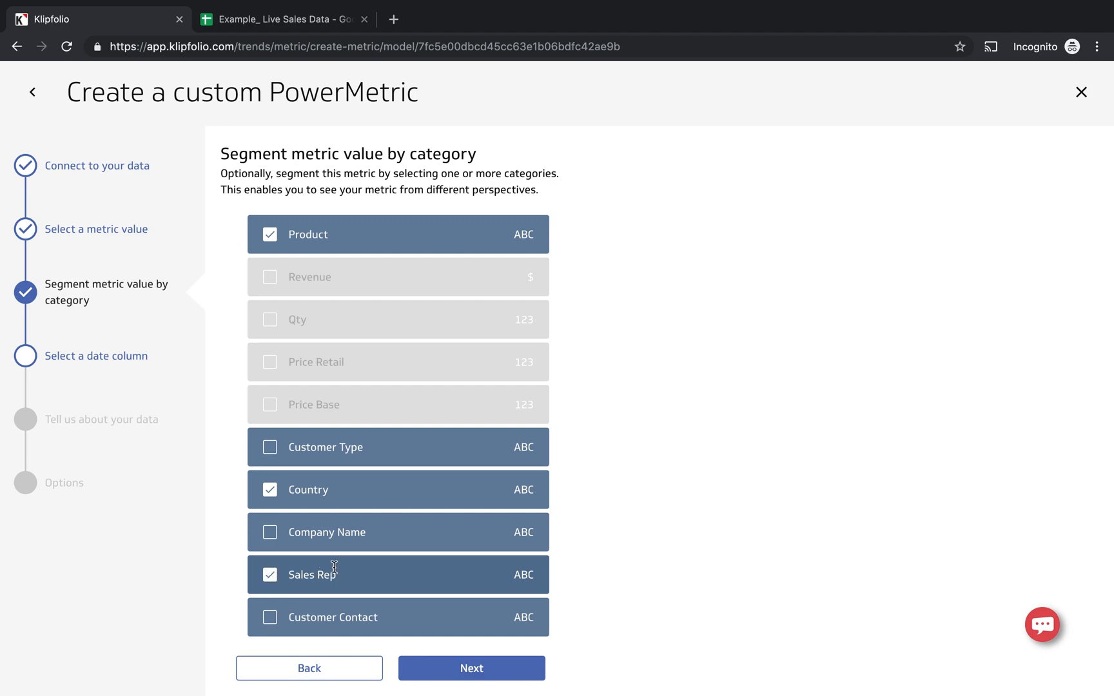
left_click(459, 669)
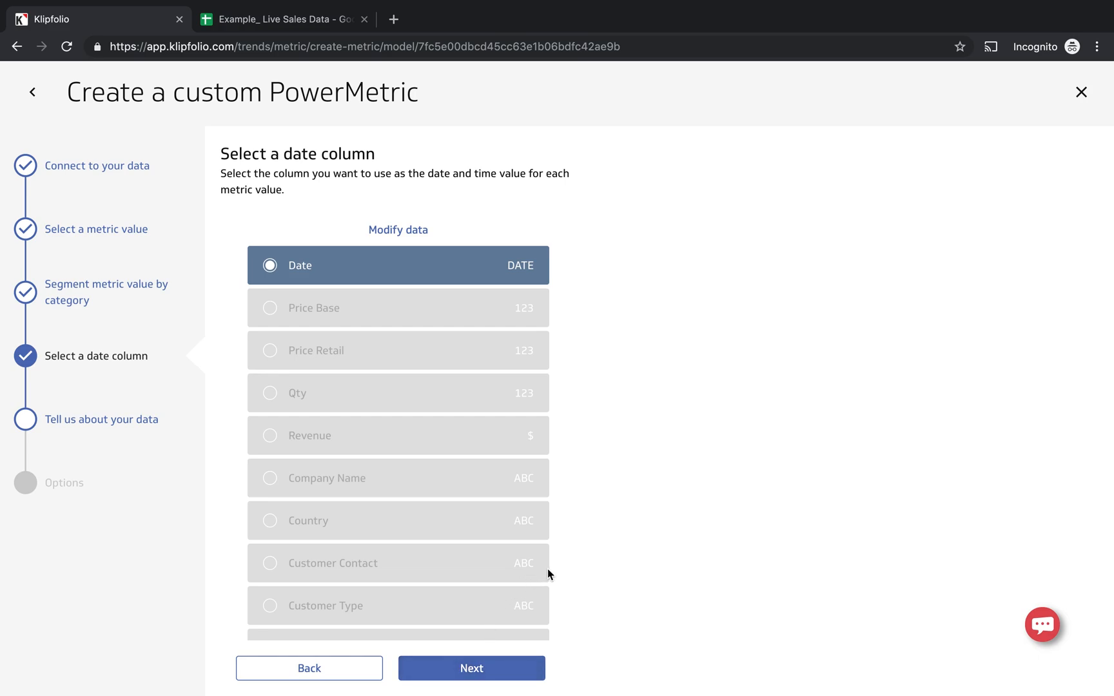
- Accept Date as the date column and Periodic summary by Day as the data type, continuing to the final options
scroll(547, 569, "down", 3)
scroll(547, 568, "up", 2)
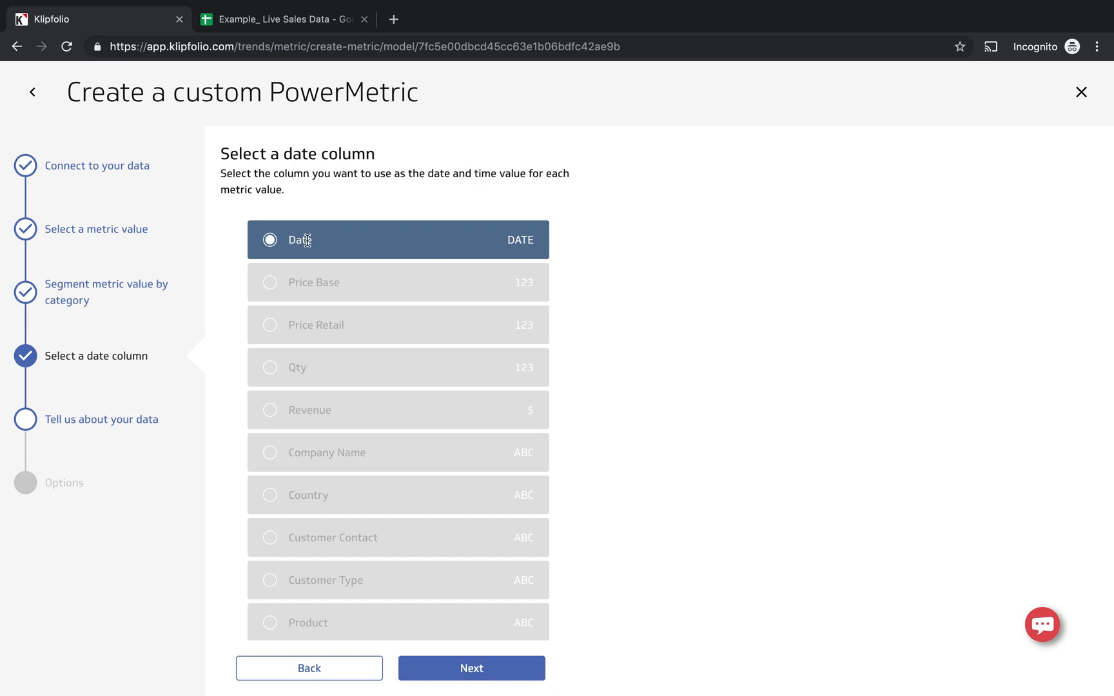
scroll(245, 308, "down", 3)
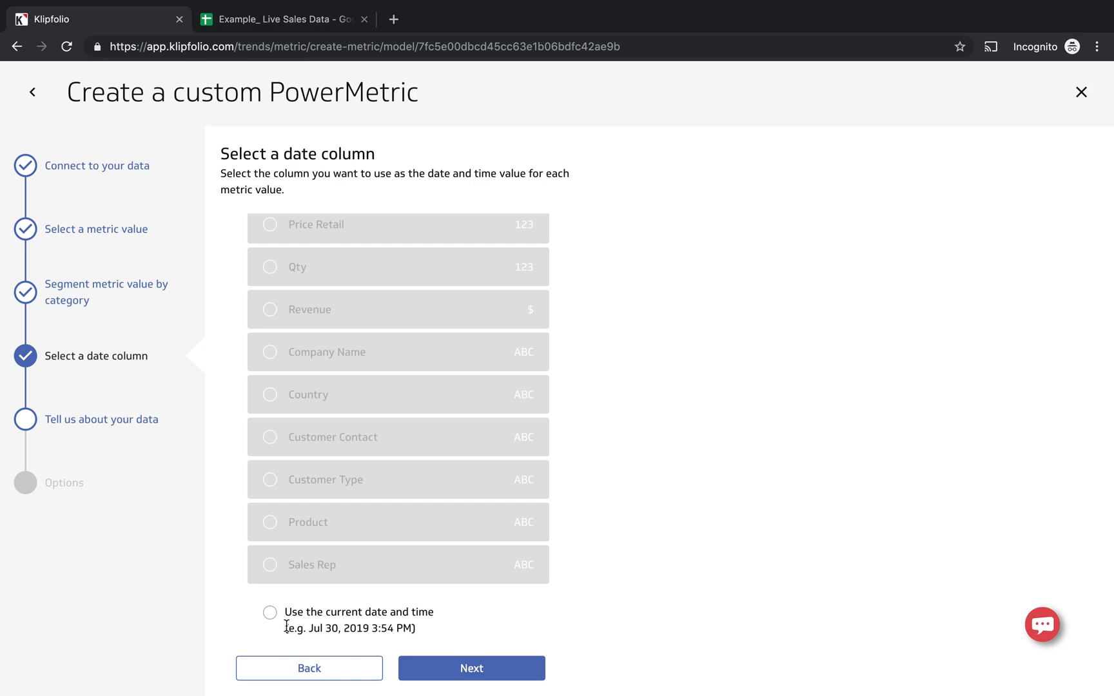
scroll(238, 573, "up", 3)
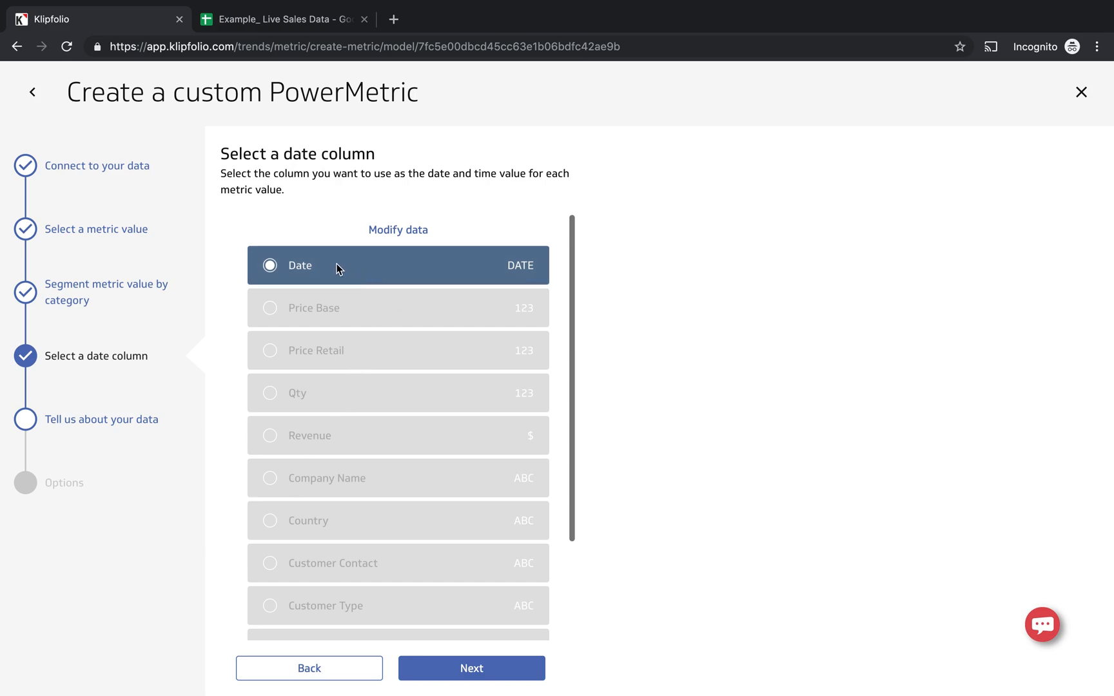
left_click(479, 669)
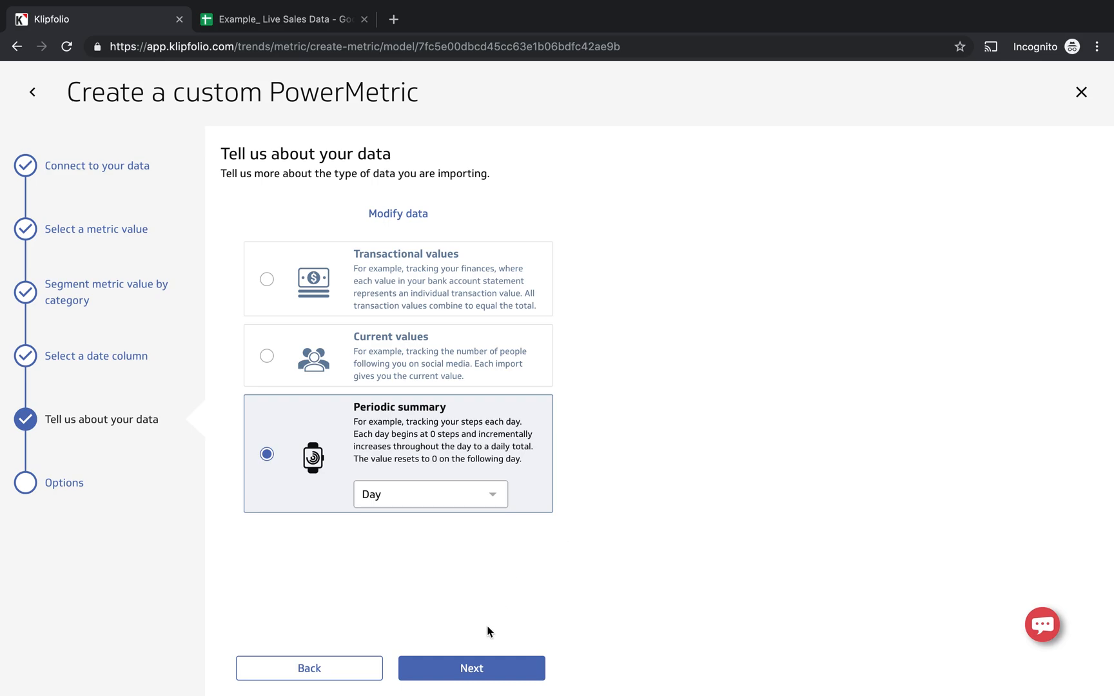
left_click(465, 667)
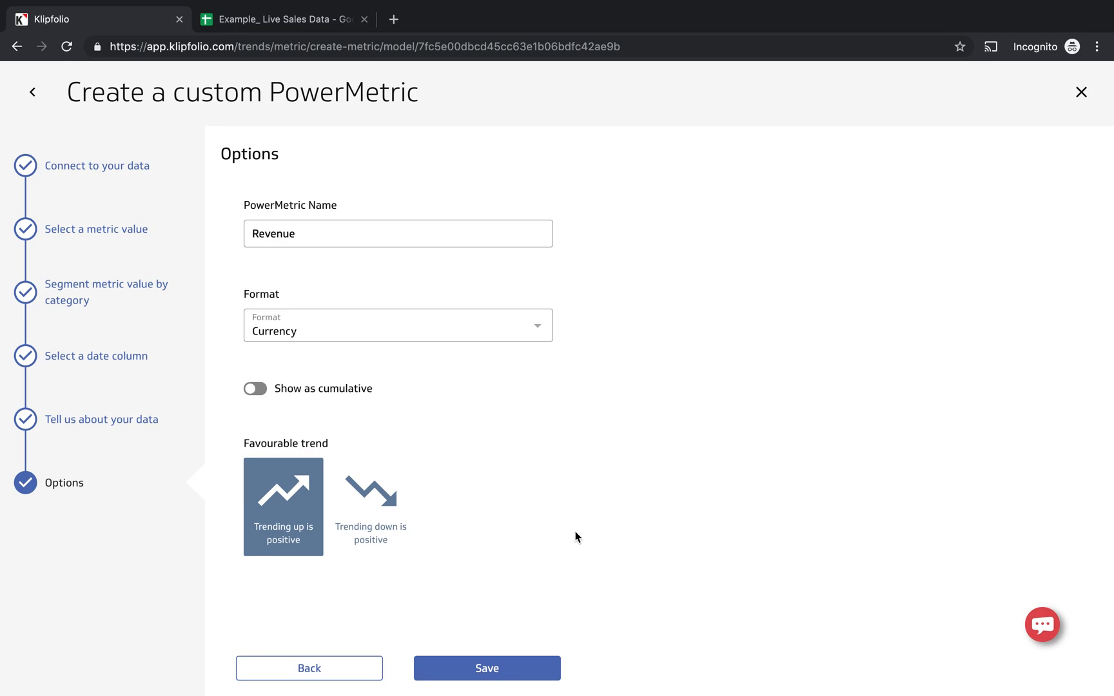
- Name the PowerMetric Product Sales and save it with the Currency format
left_click_drag(341, 236, 225, 230)
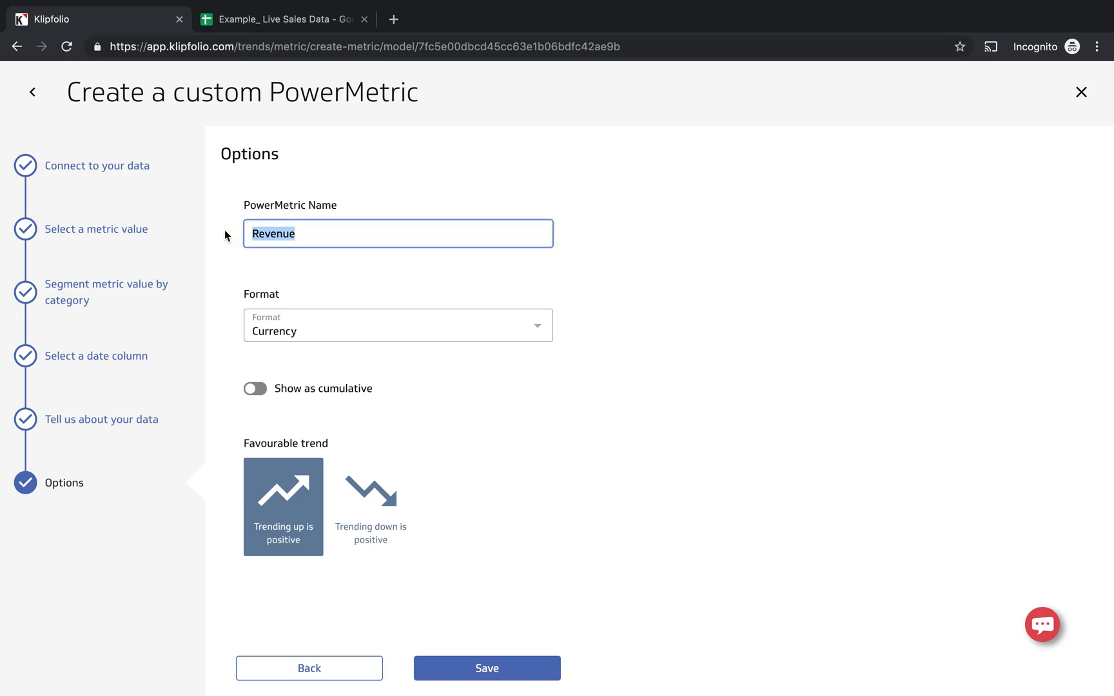
type("Product Sales")
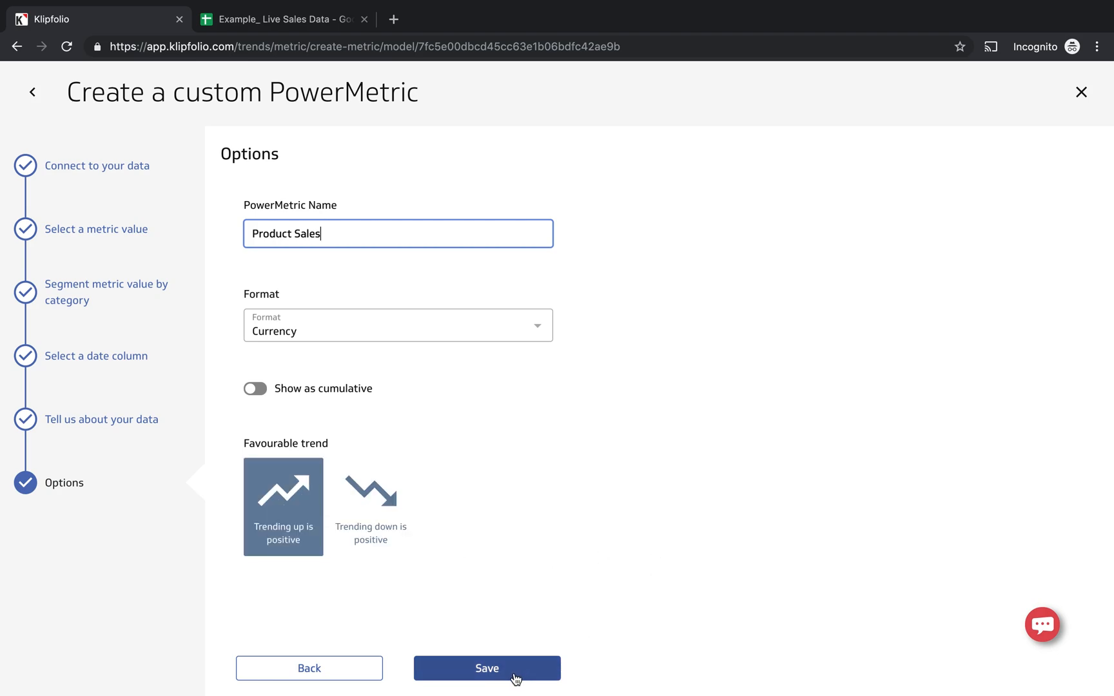
left_click(488, 670)
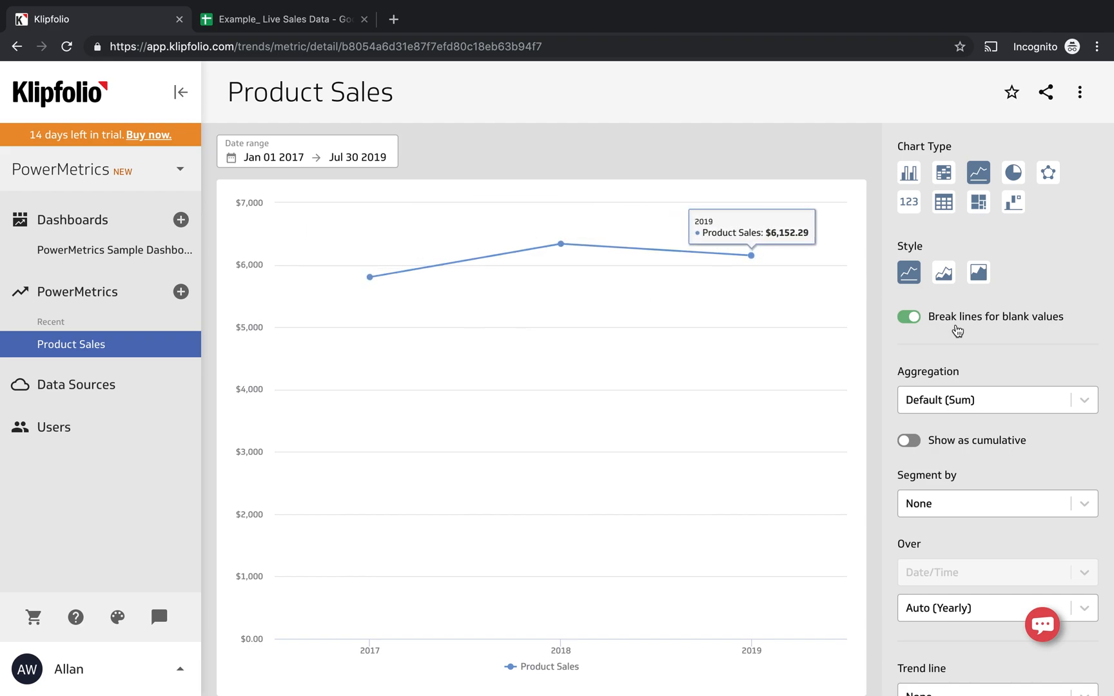
- Segment the Product Sales line chart by Product and change its style to stacked area
scroll(984, 543, "down", 1)
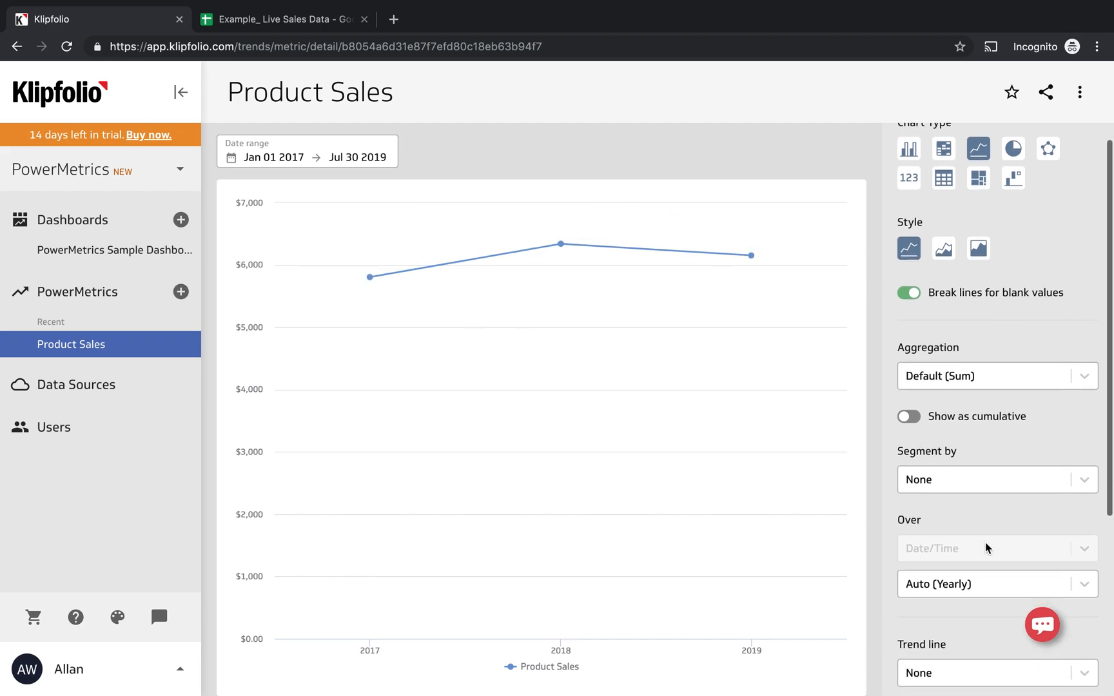
left_click(981, 480)
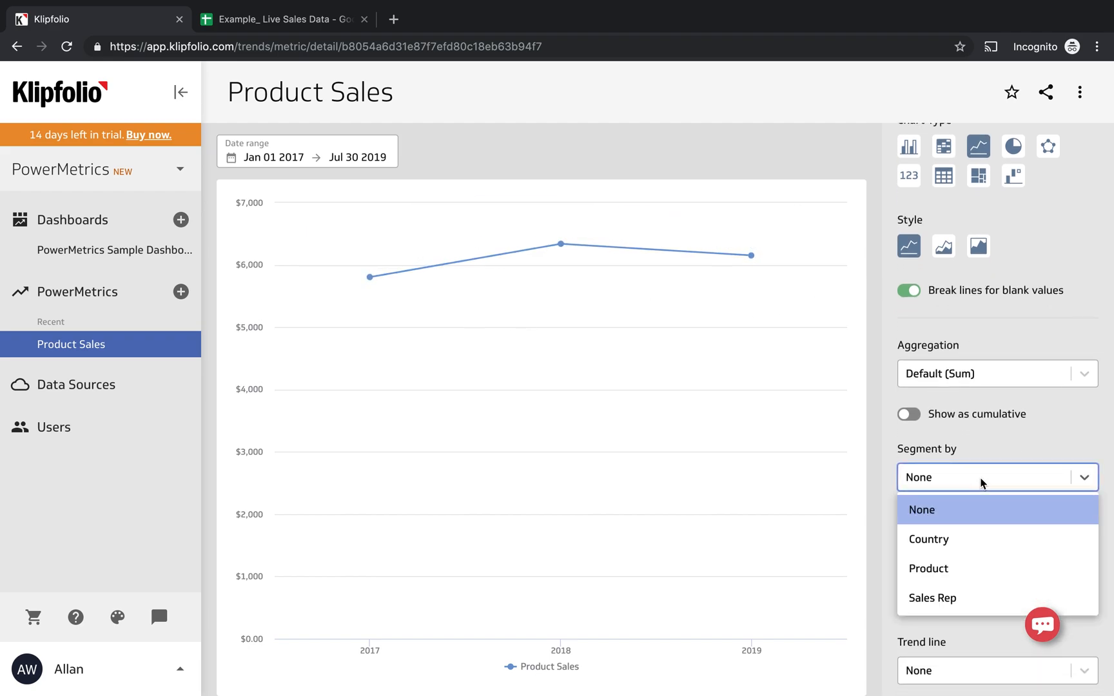
left_click(948, 568)
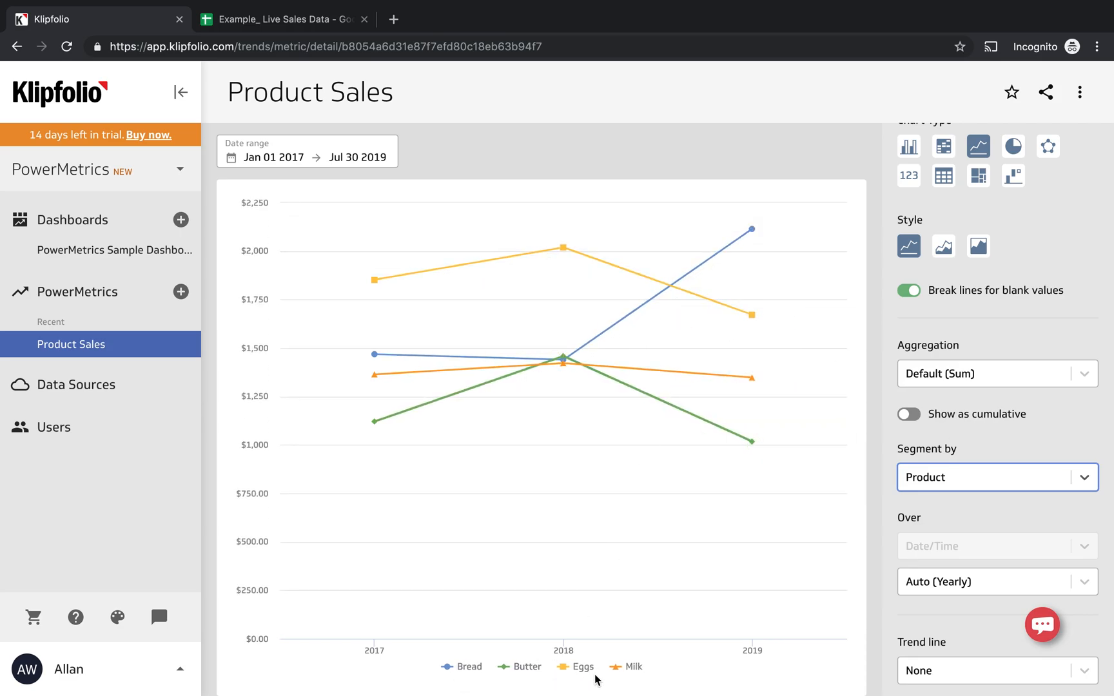
left_click(944, 246)
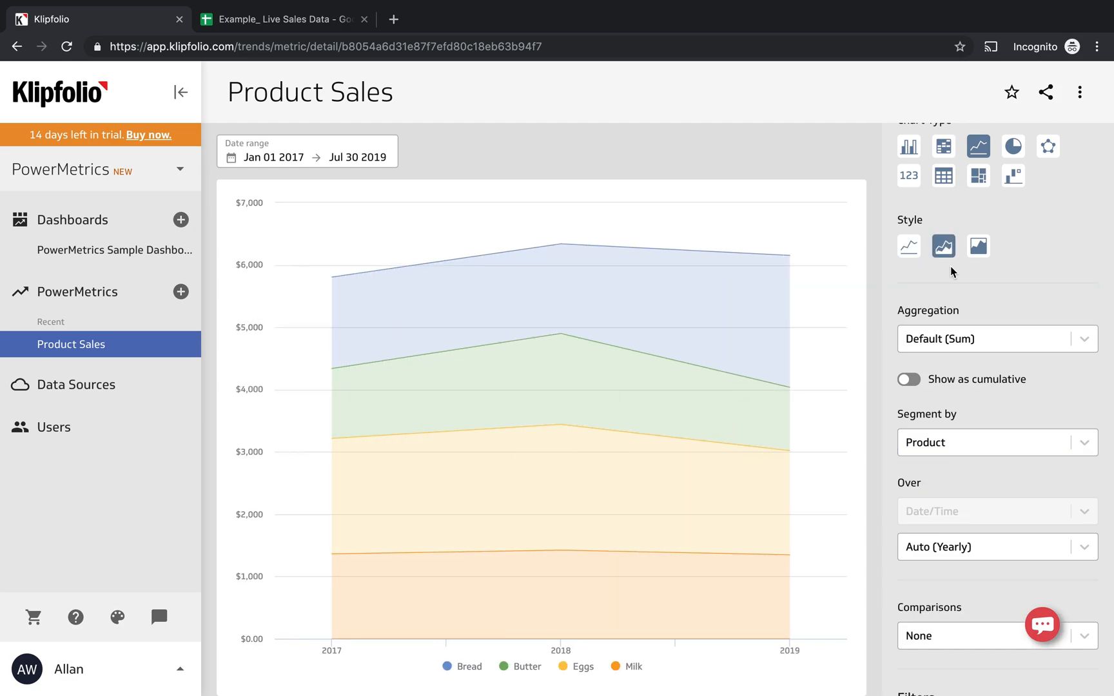
- Set the chart's date range to Last 6 months and apply it
left_click(299, 156)
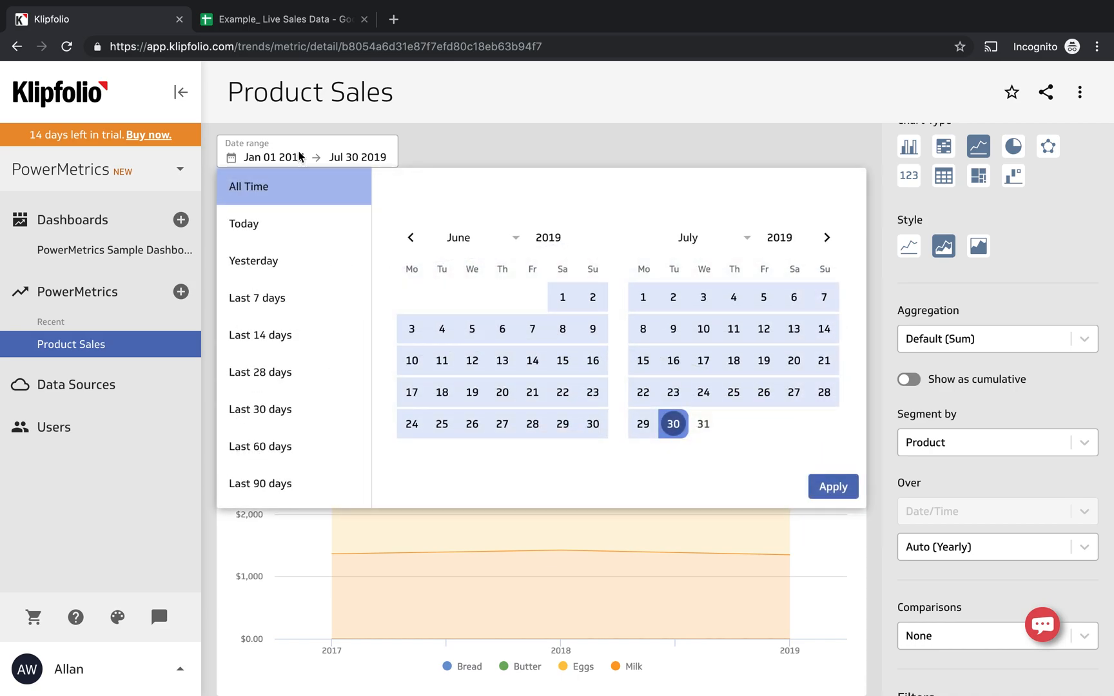
scroll(264, 350, "down", 3)
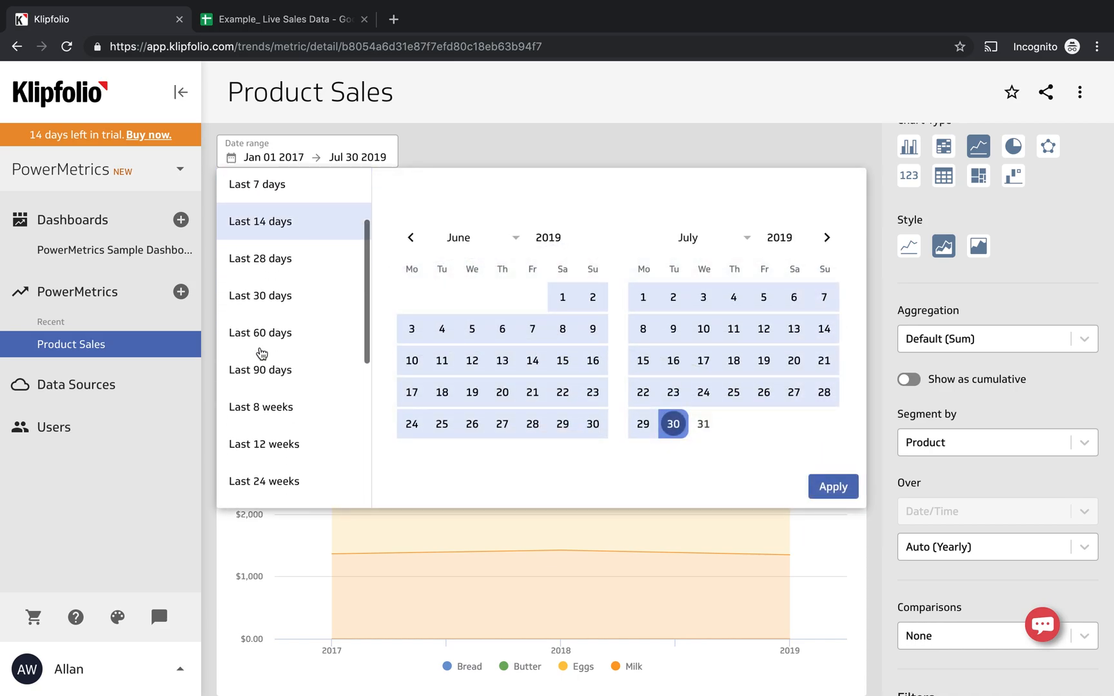
scroll(261, 354, "down", 3)
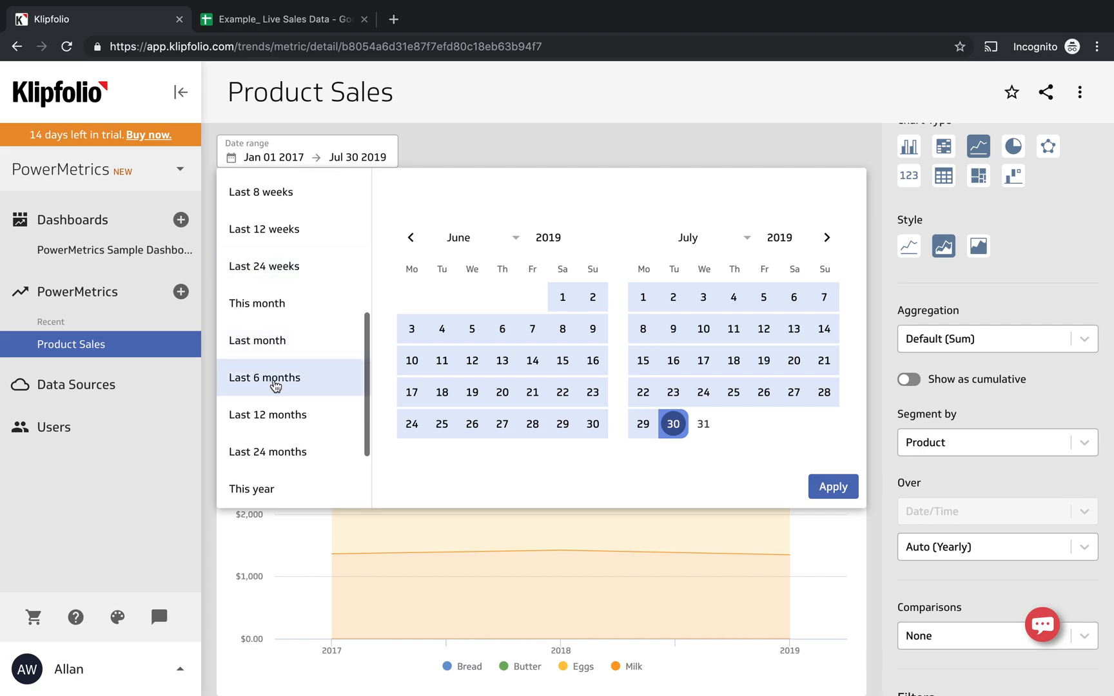
left_click(275, 386)
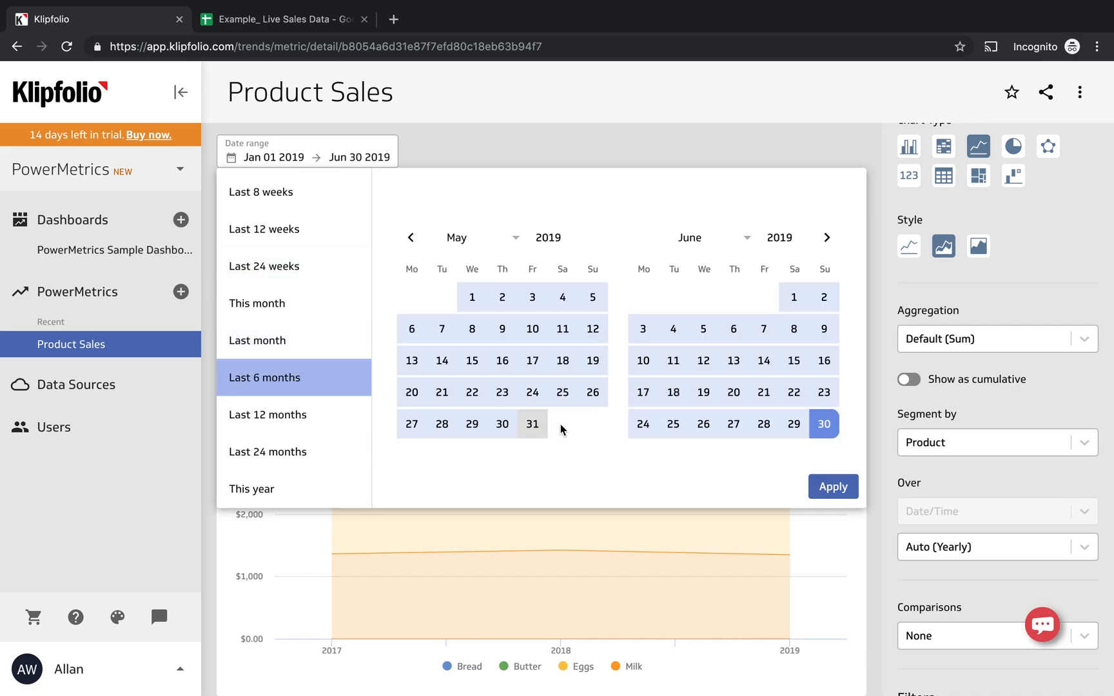
left_click(828, 488)
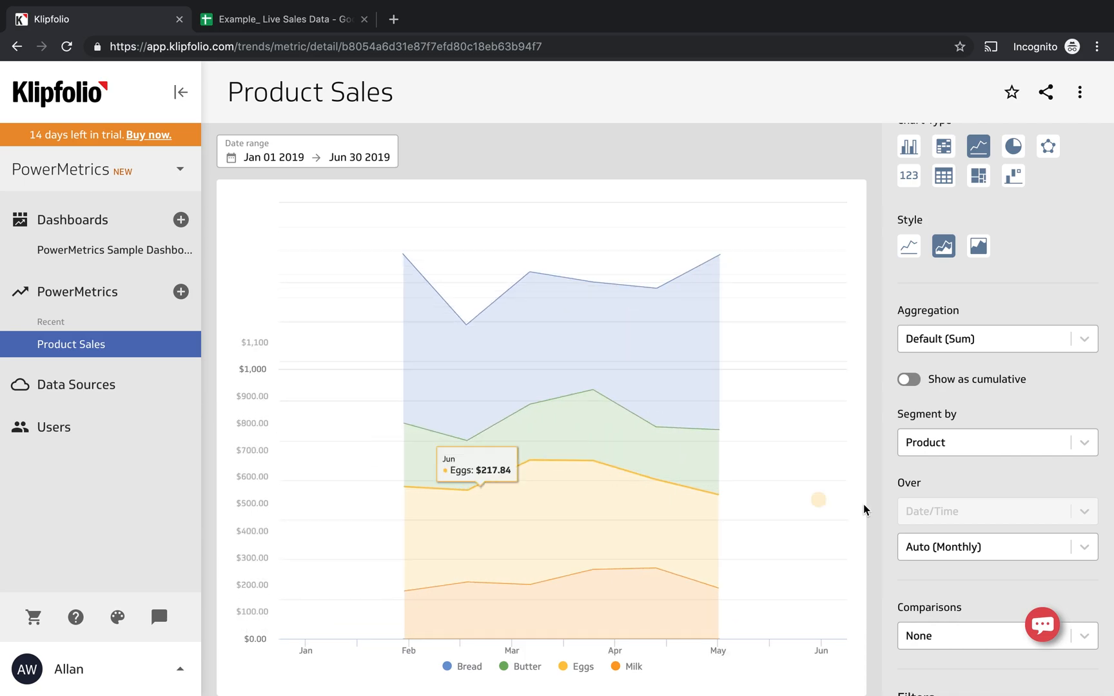
- Filter the chart by Country to include only US
scroll(888, 504, "down", 1)
scroll(888, 505, "down", 5)
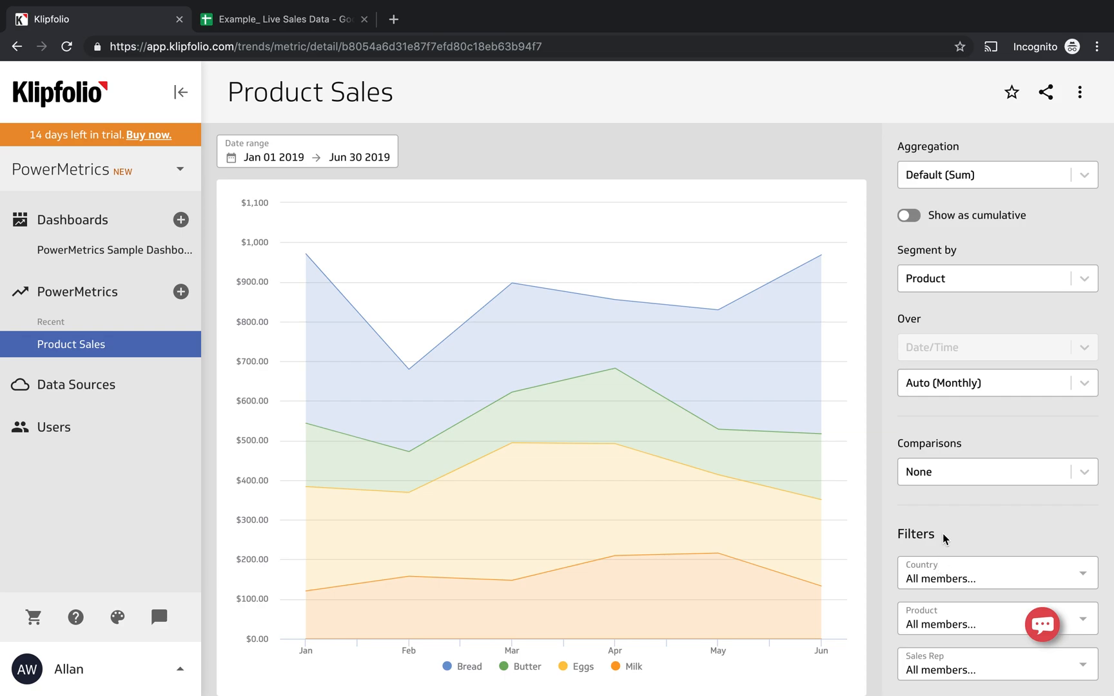
left_click(952, 572)
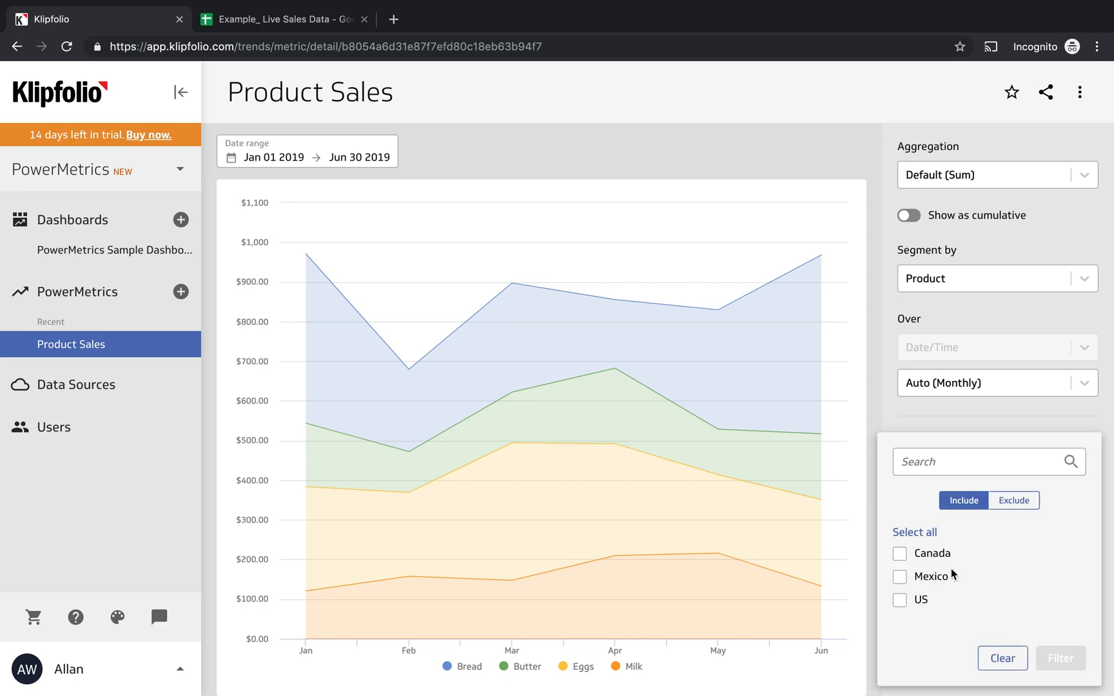
left_click(900, 600)
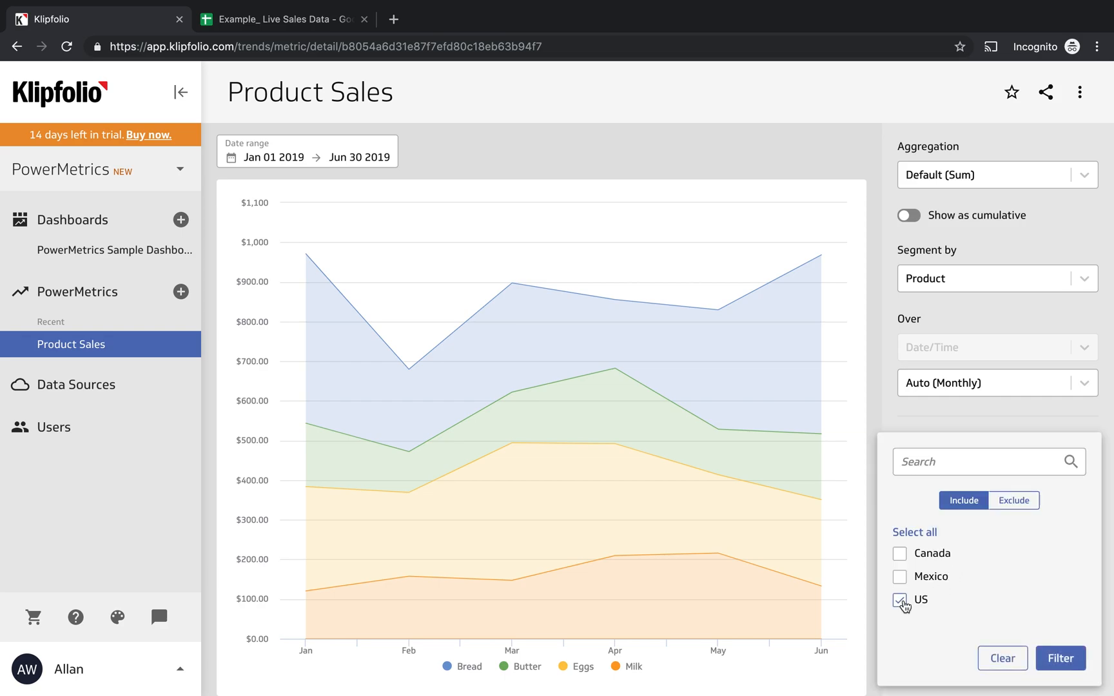
left_click(1051, 658)
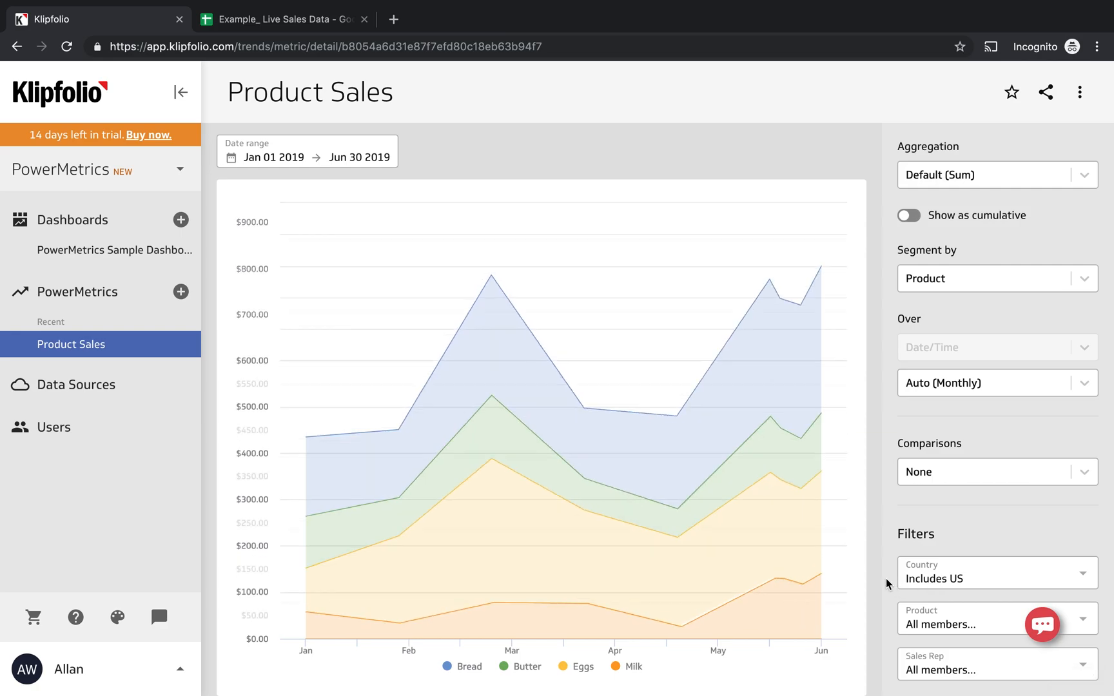
- Change the chart type to a heat map and set its columns to Sales Rep
scroll(888, 560, "up", 3)
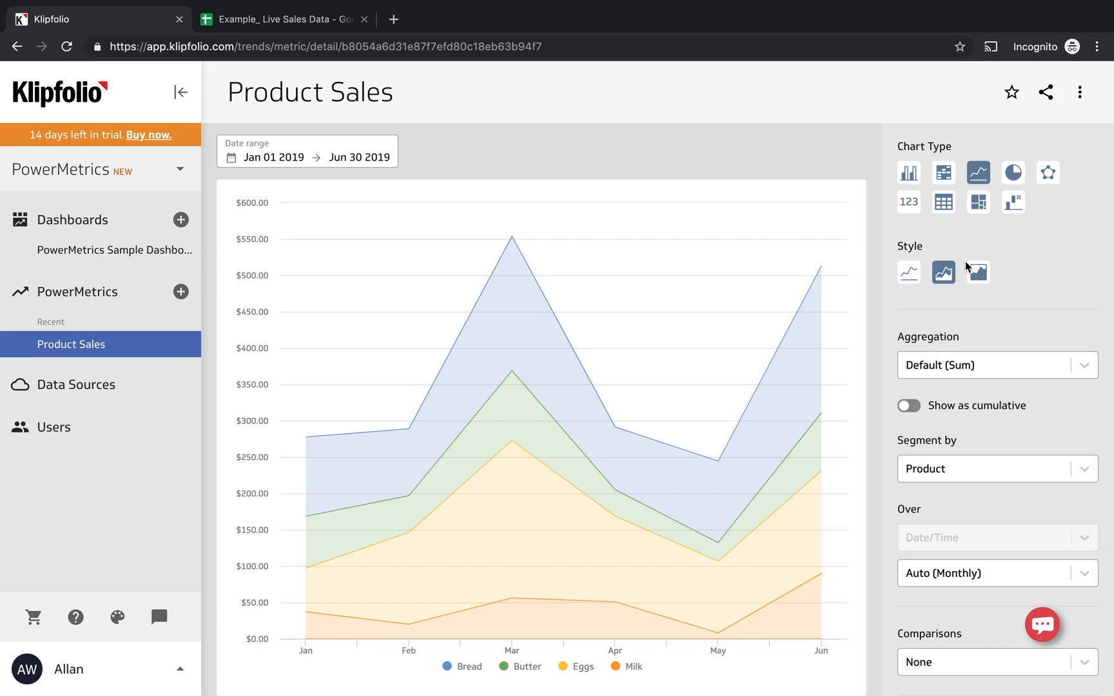
left_click(944, 172)
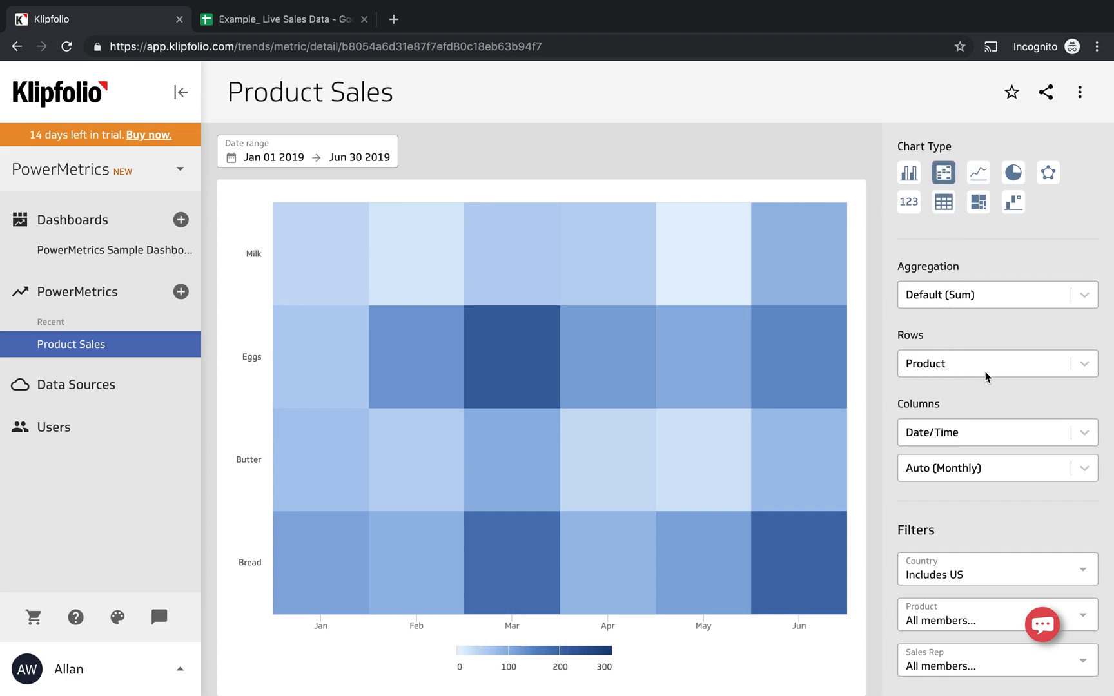
left_click(949, 434)
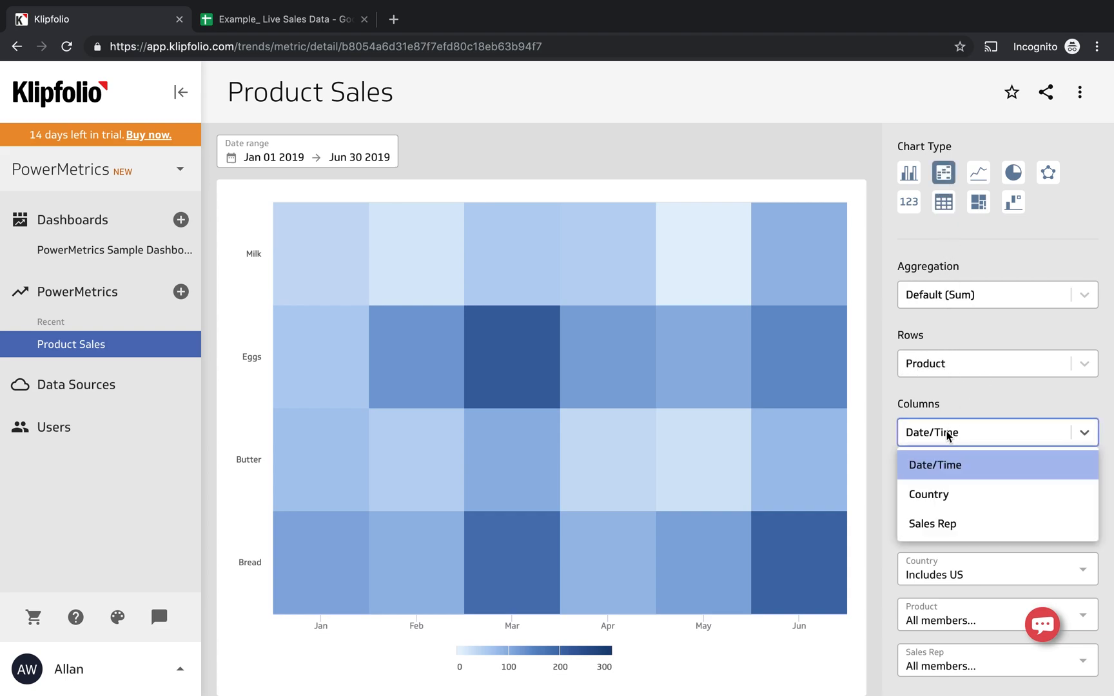
left_click(944, 523)
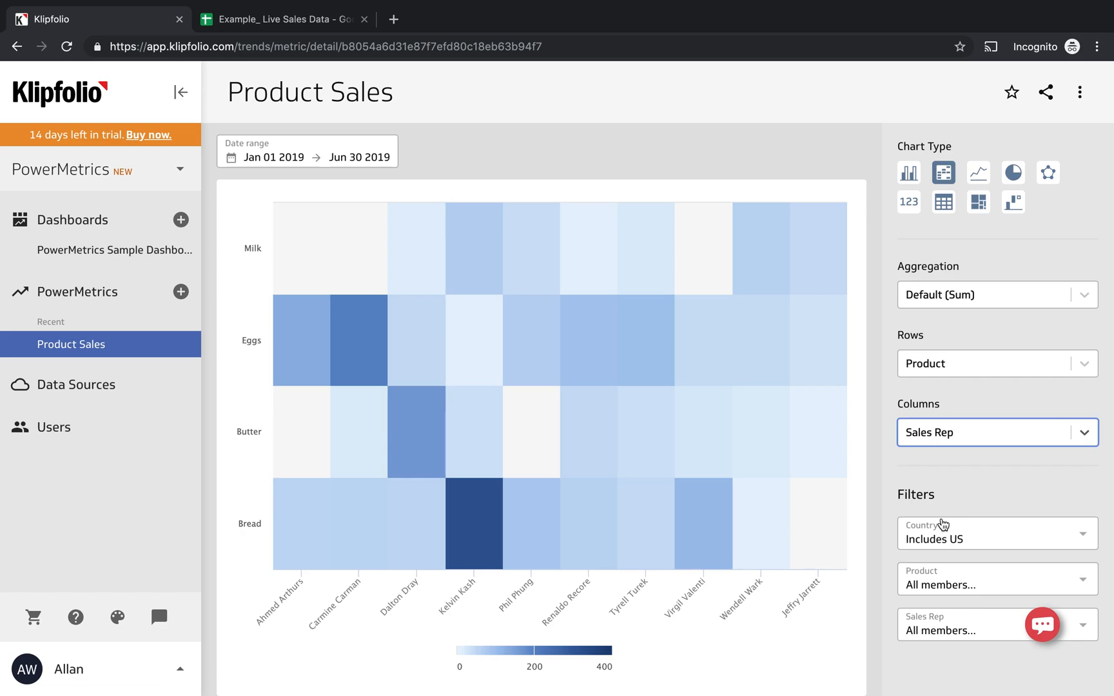
- Review the PowerMetric's edit settings for measure, aggregation, segments and time dimension, leaving them without saving
left_click(1079, 97)
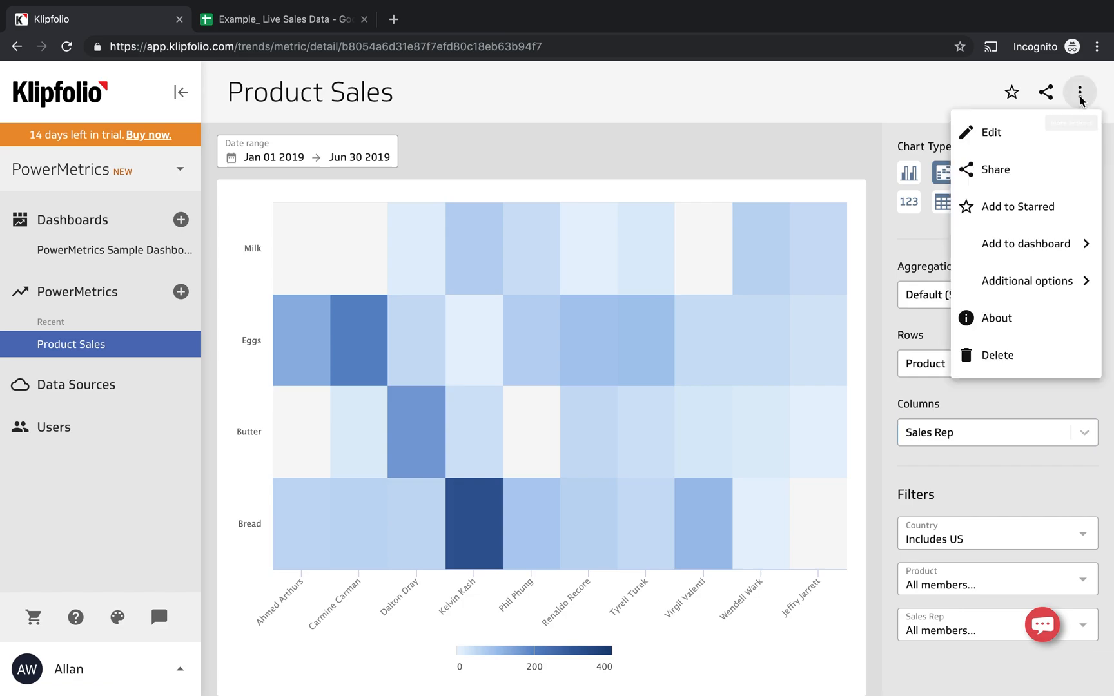
left_click(1029, 141)
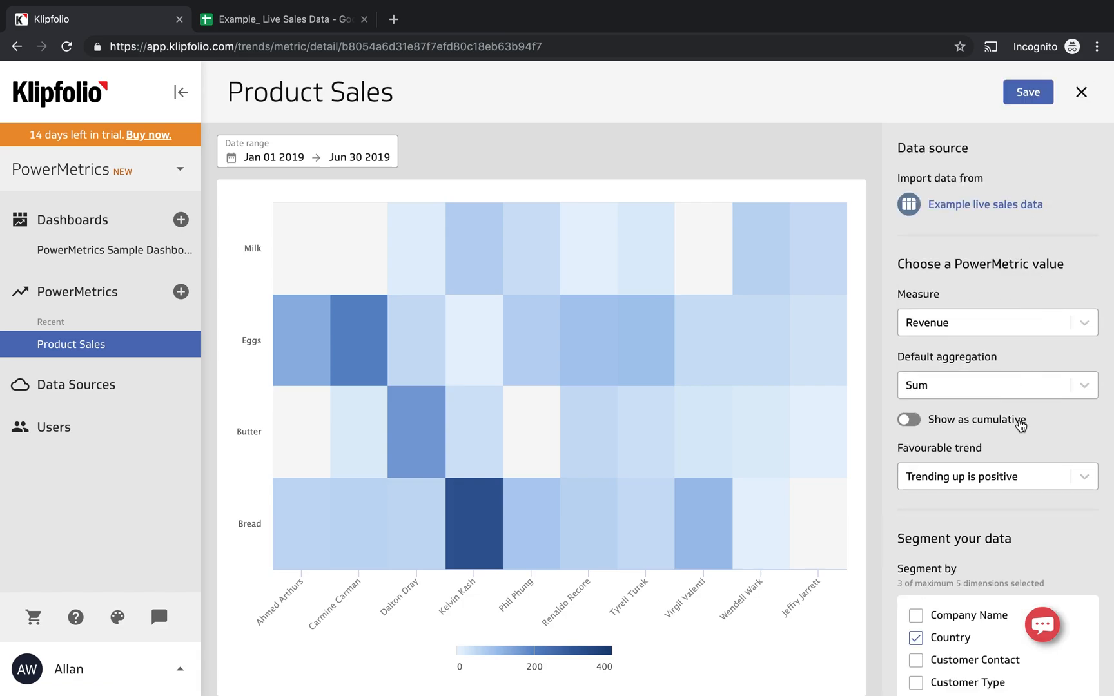
scroll(1020, 425, "down", 4)
scroll(1020, 426, "down", 1)
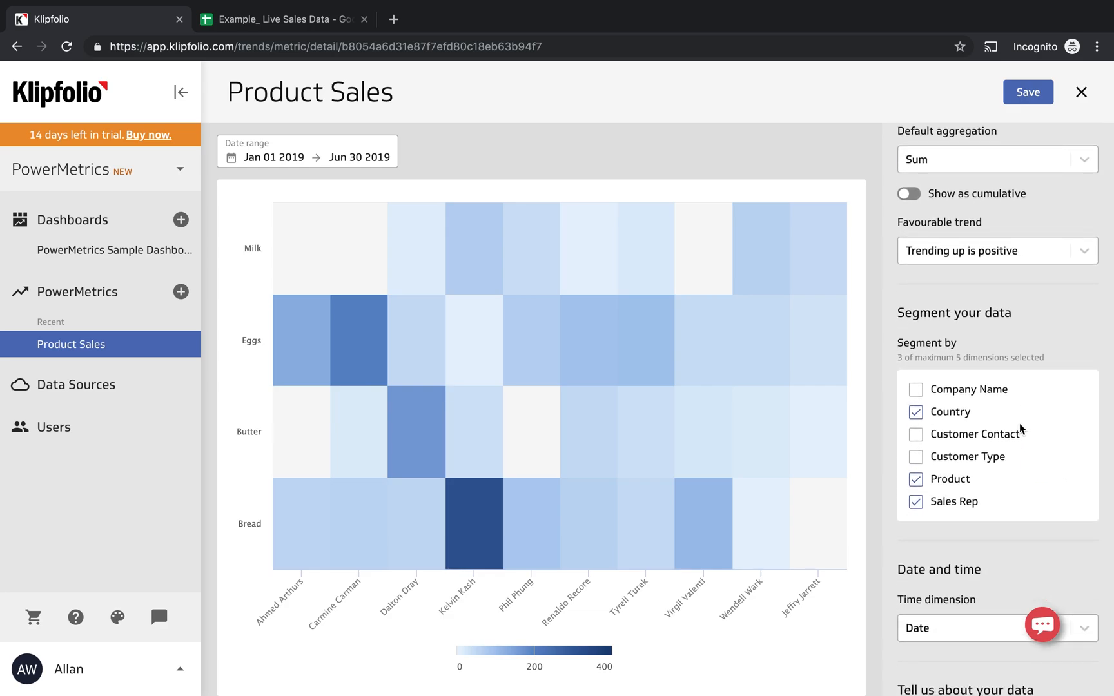
scroll(1020, 429, "up", 4)
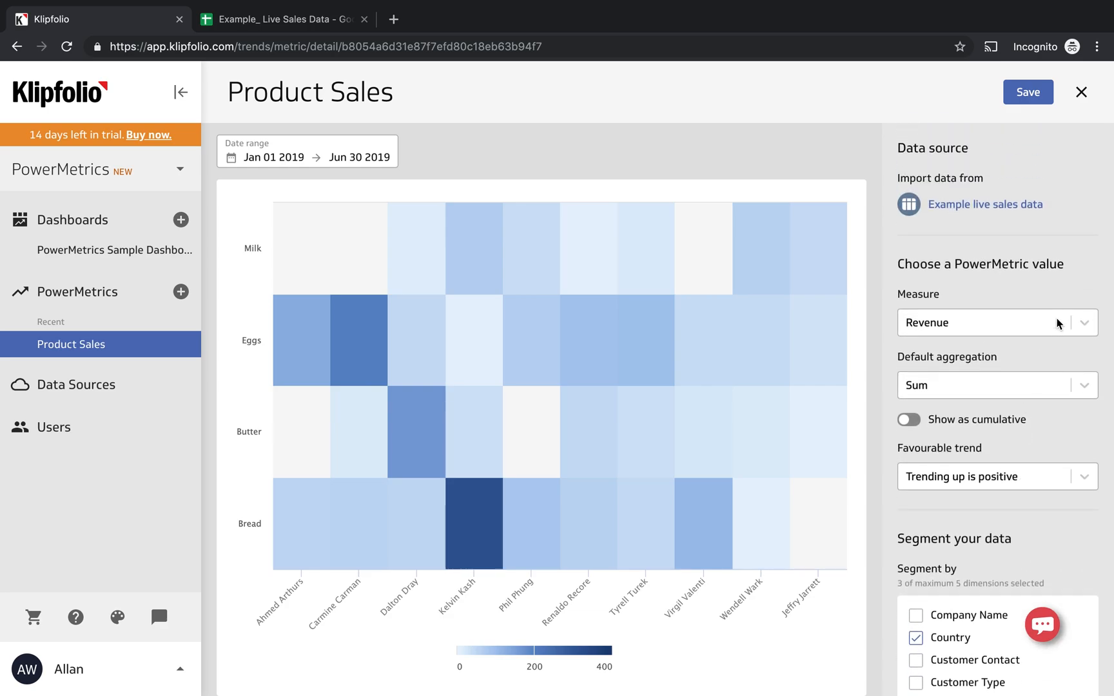
left_click(1083, 95)
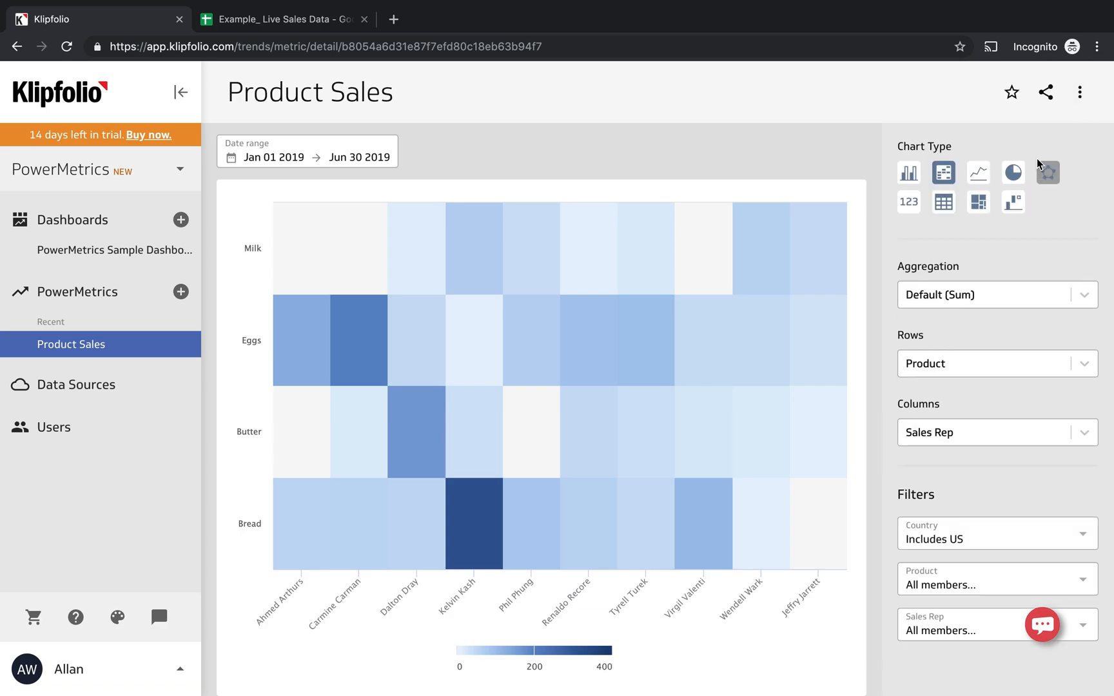